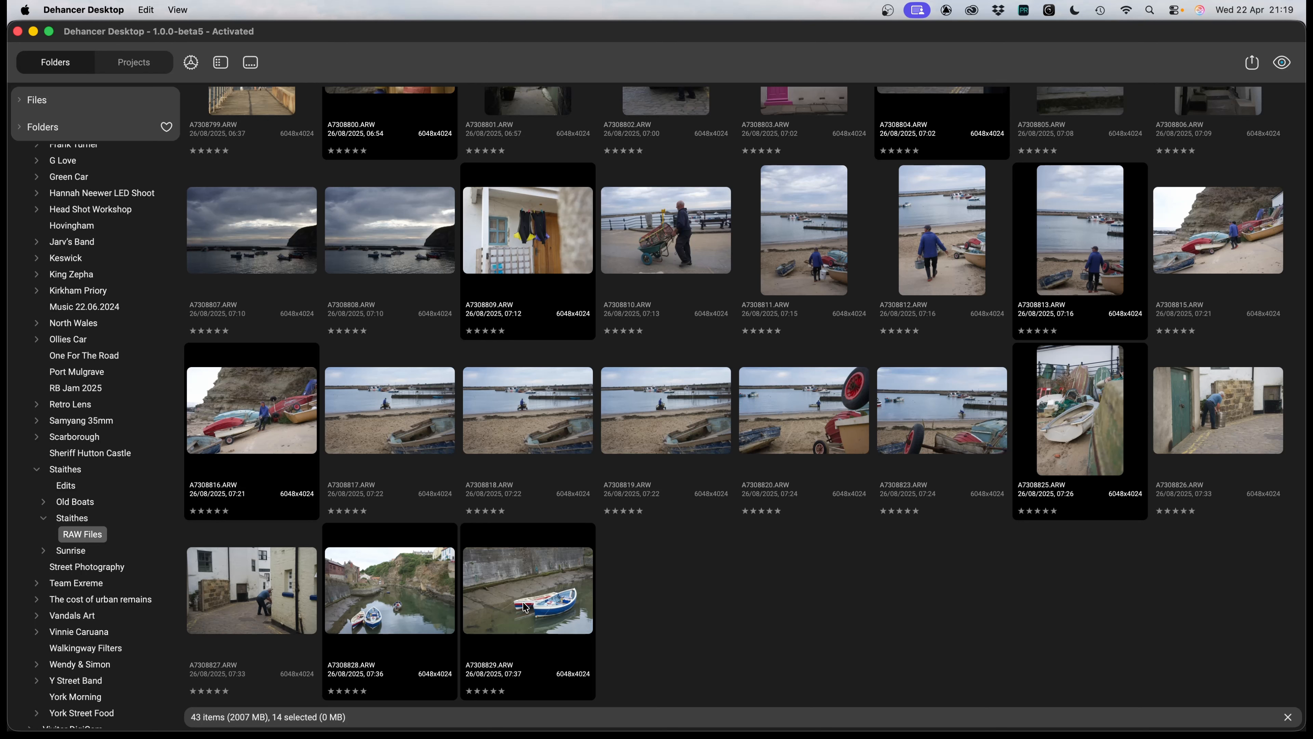
Add the 14 selected Staithes images to a new project named "Staithes North Yorkshire".
right_click(526, 607)
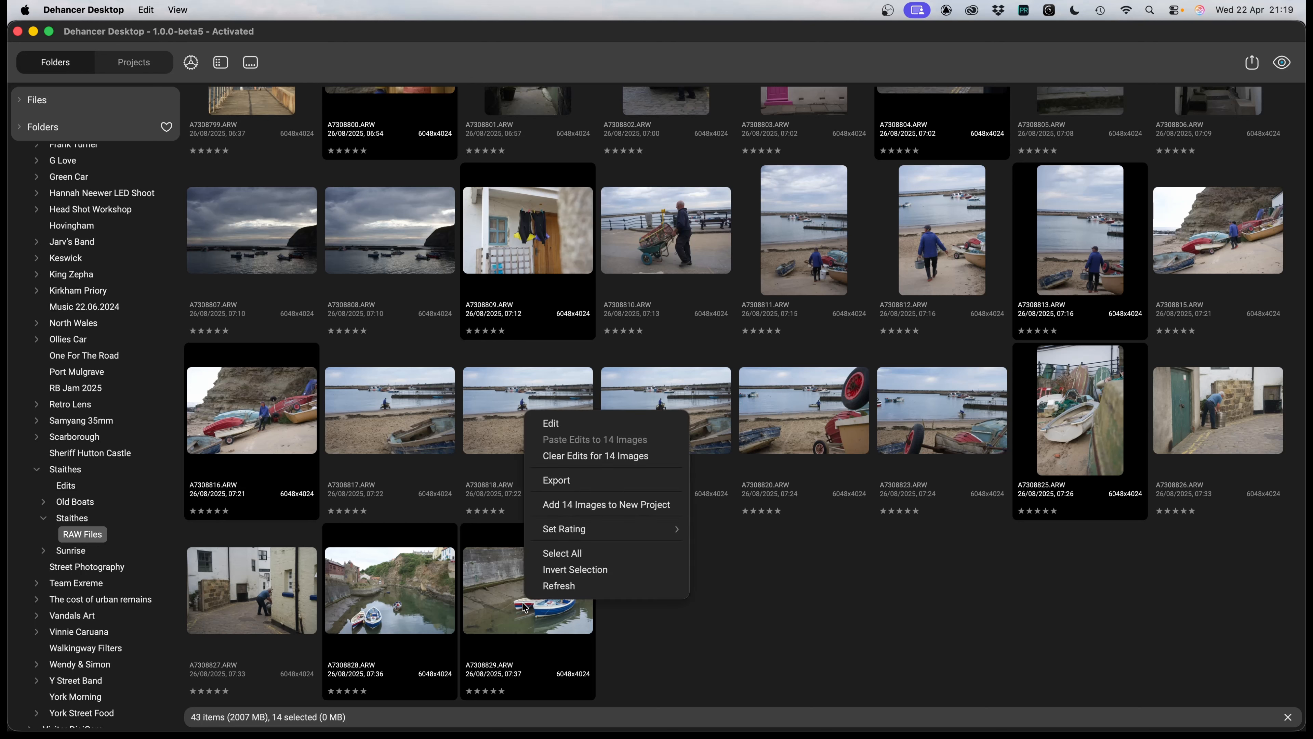
click(591, 511)
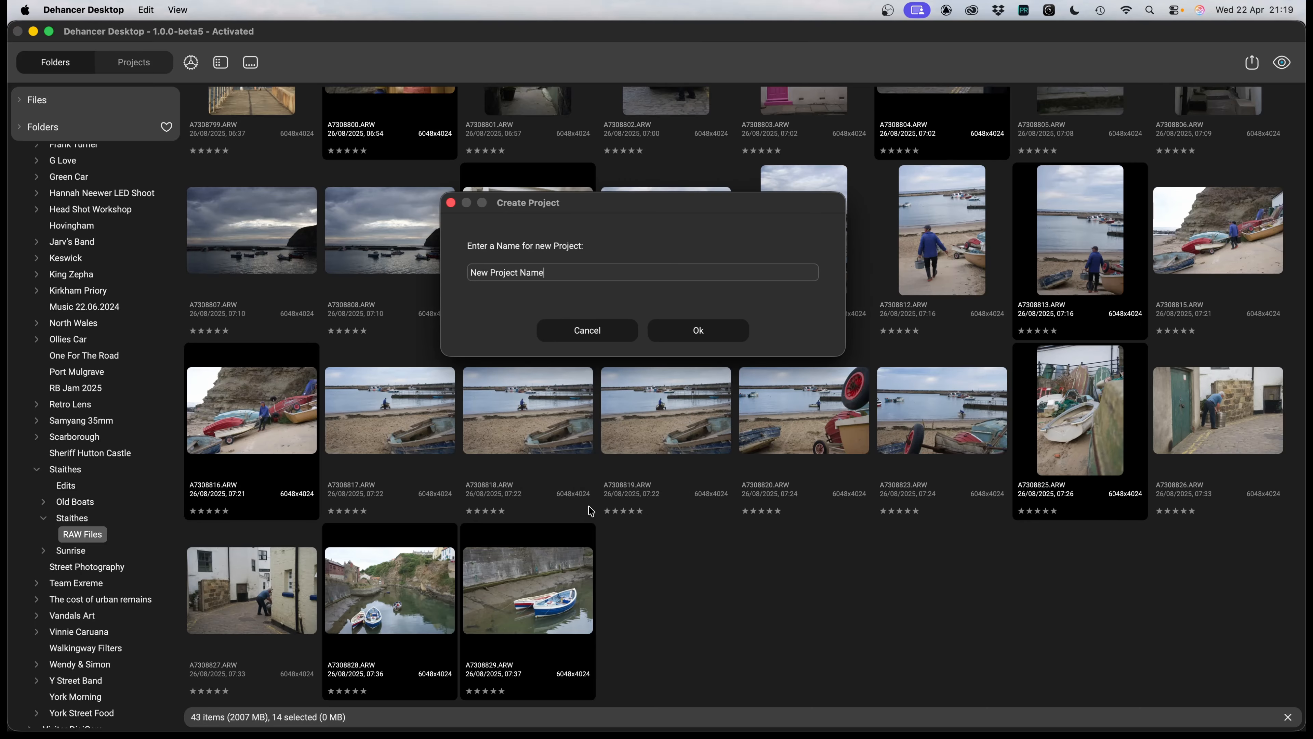
drag(557, 267, 424, 269)
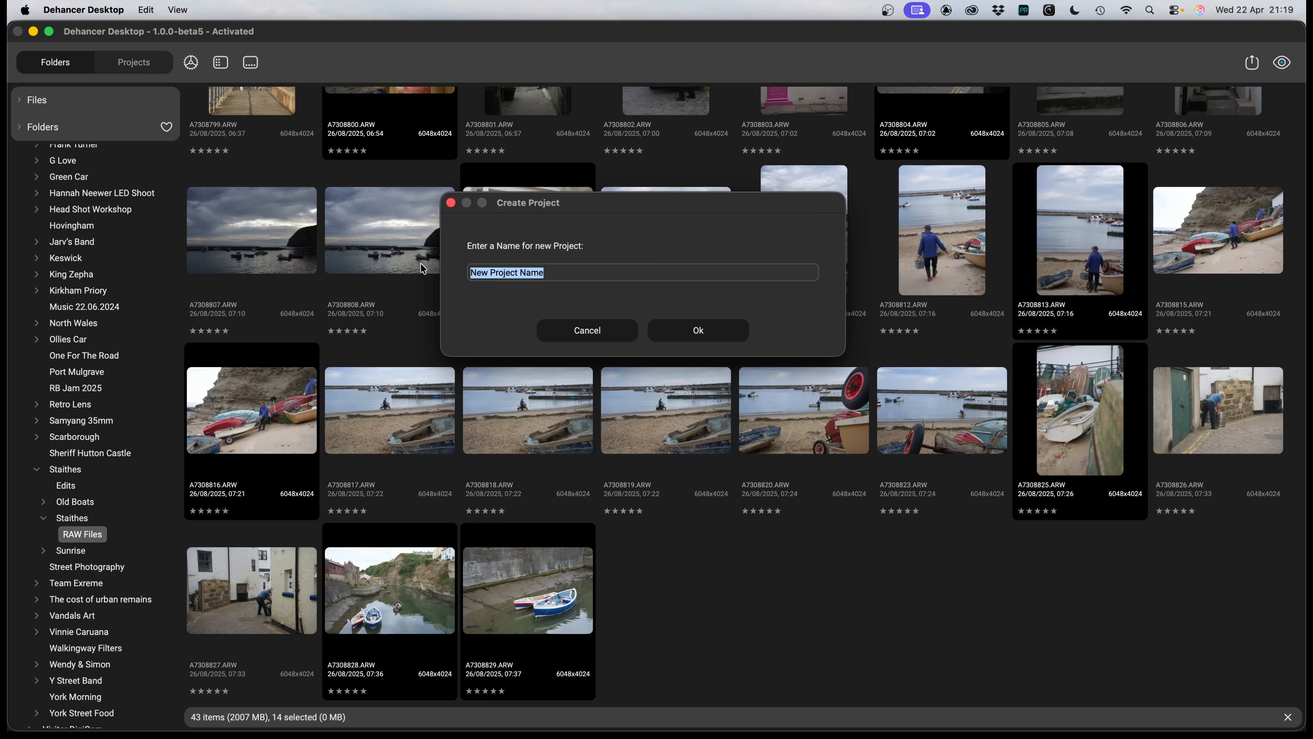
text(Staithes North Yorkshire)
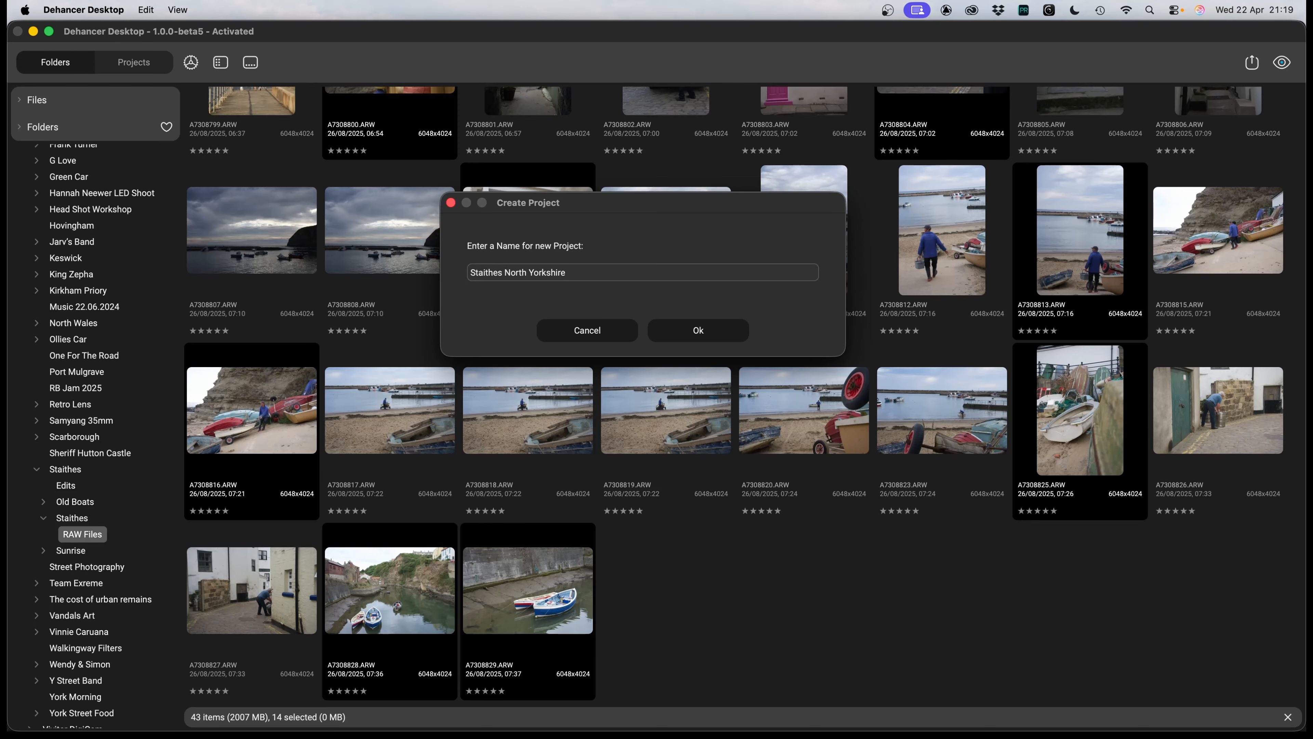
key(Return)
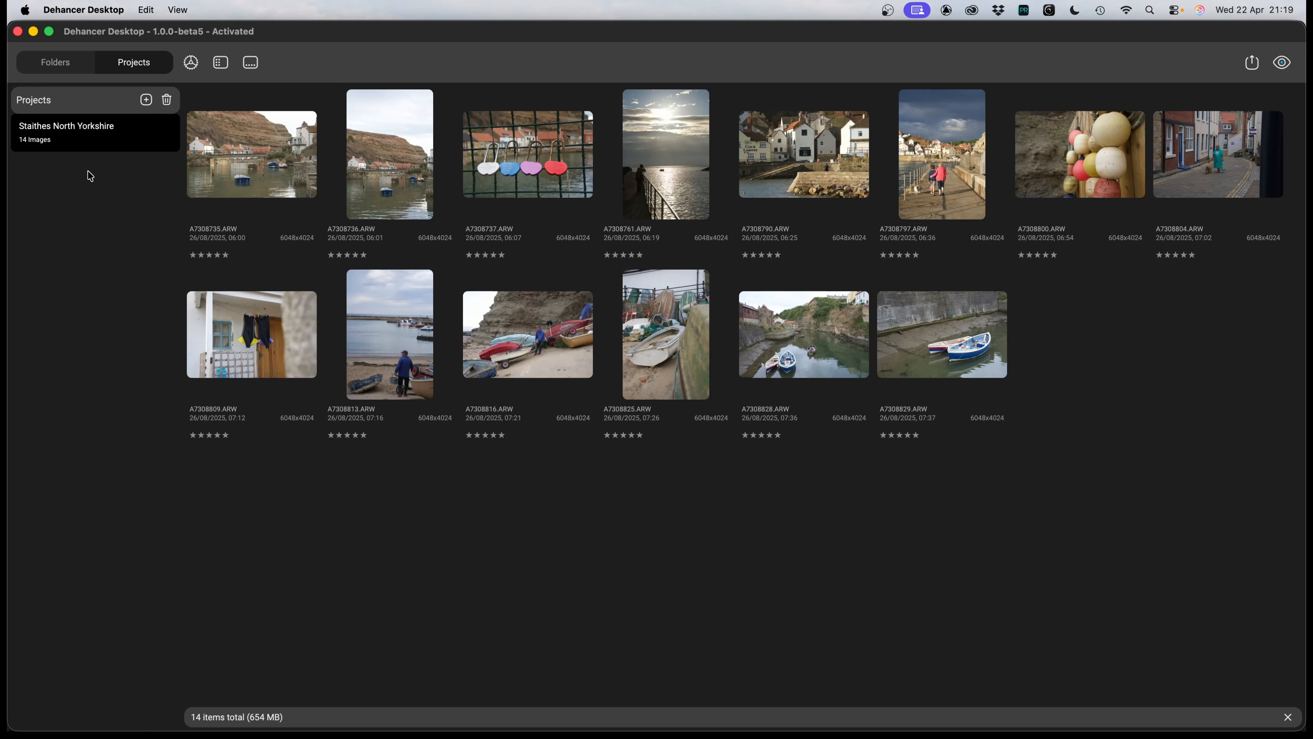
Create an empty project named "Morroco".
click(146, 100)
click(562, 270)
drag(563, 270, 431, 269)
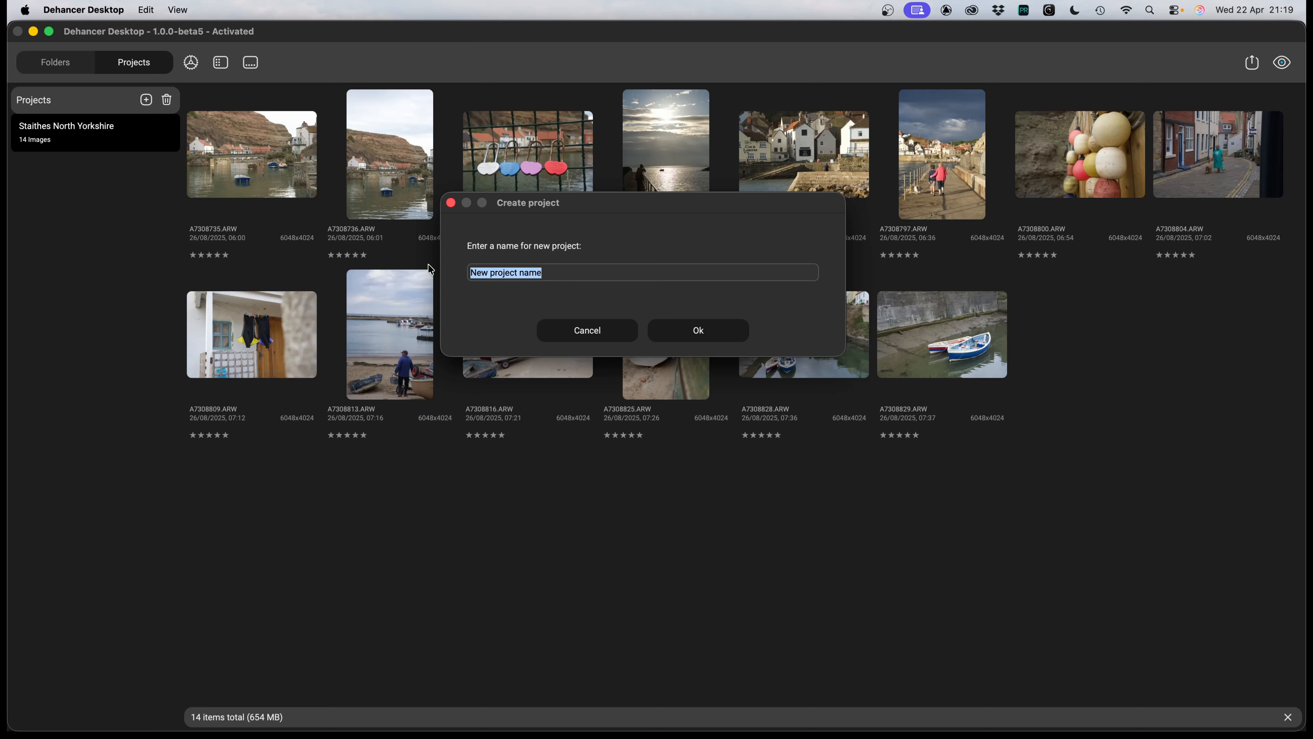
text(Morocco)
key(Return)
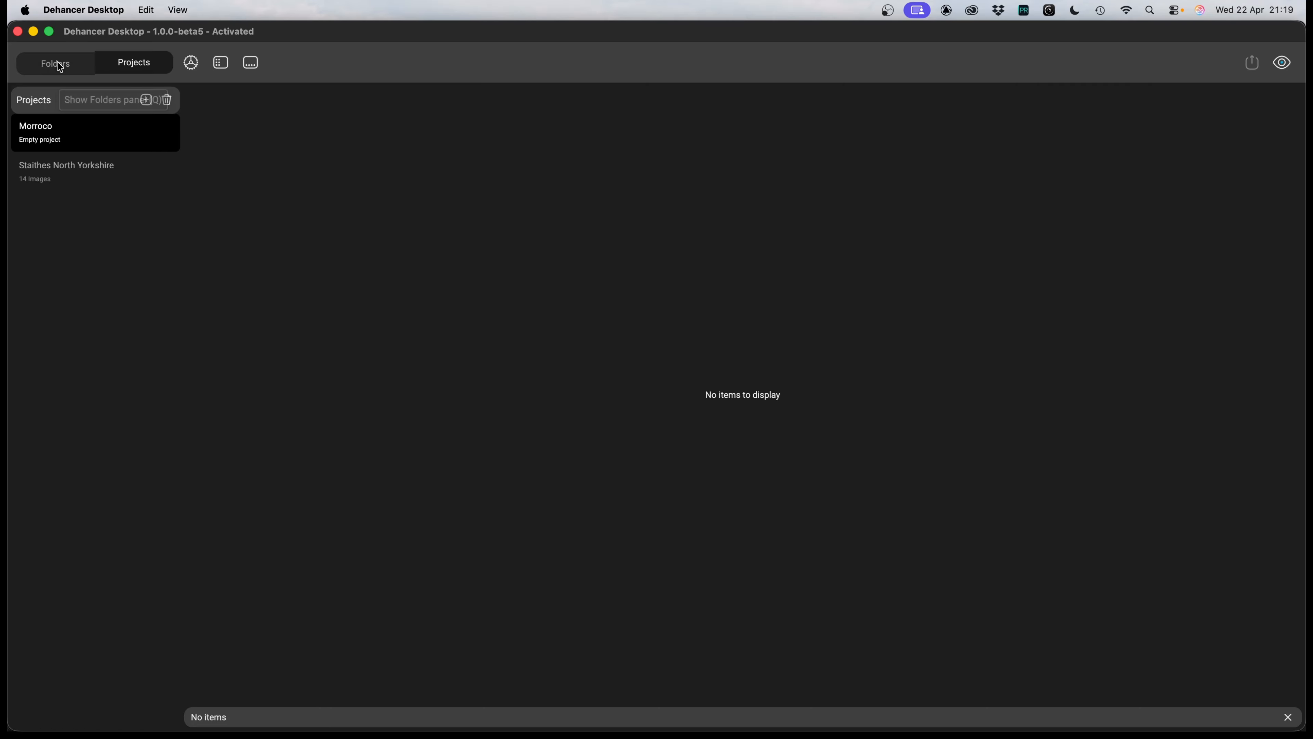
Open the RAWs folder under T7 Photo > Fujifilm x100F > Morocco.
click(57, 65)
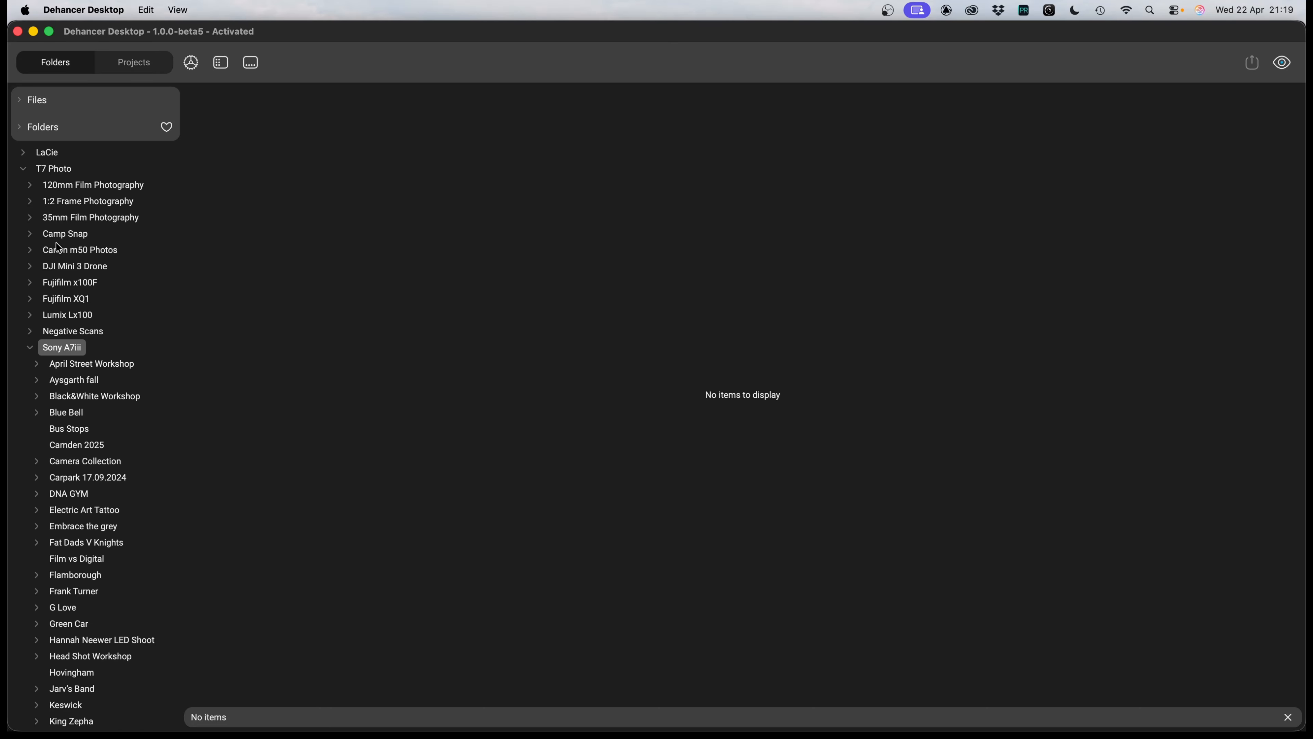
click(30, 347)
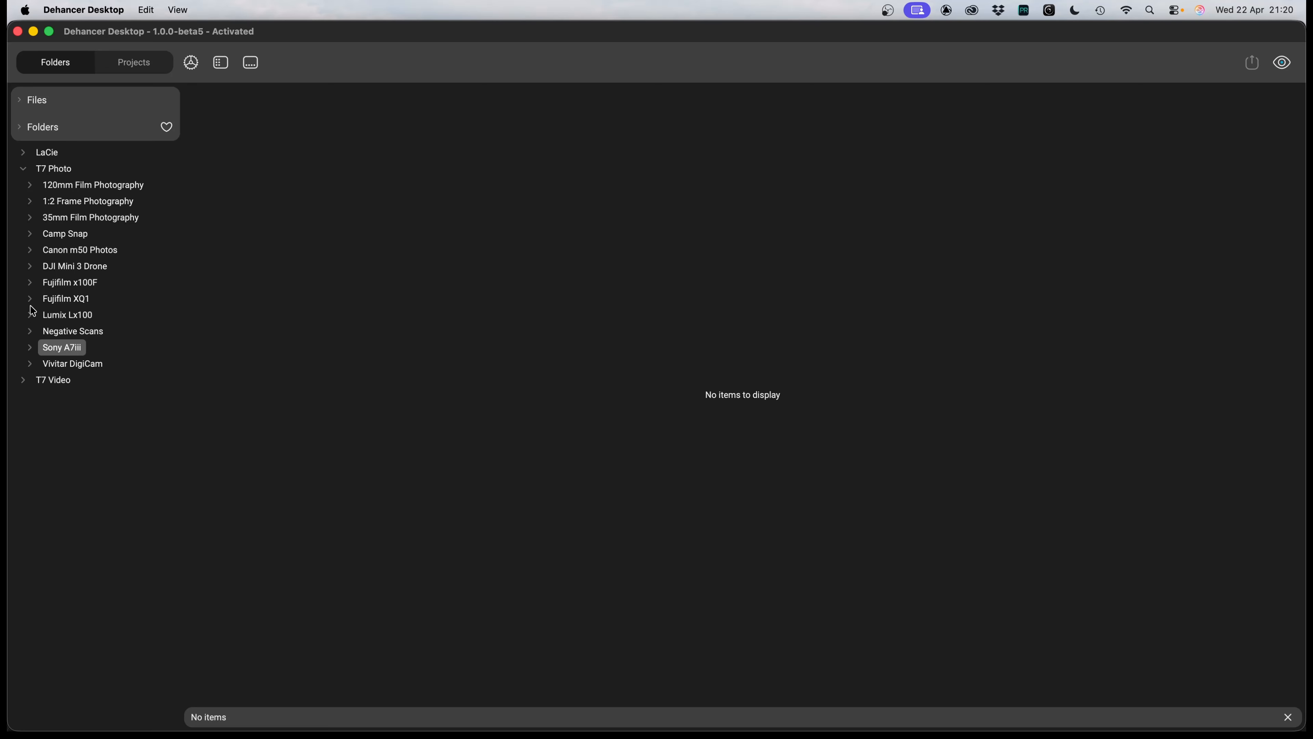
click(30, 283)
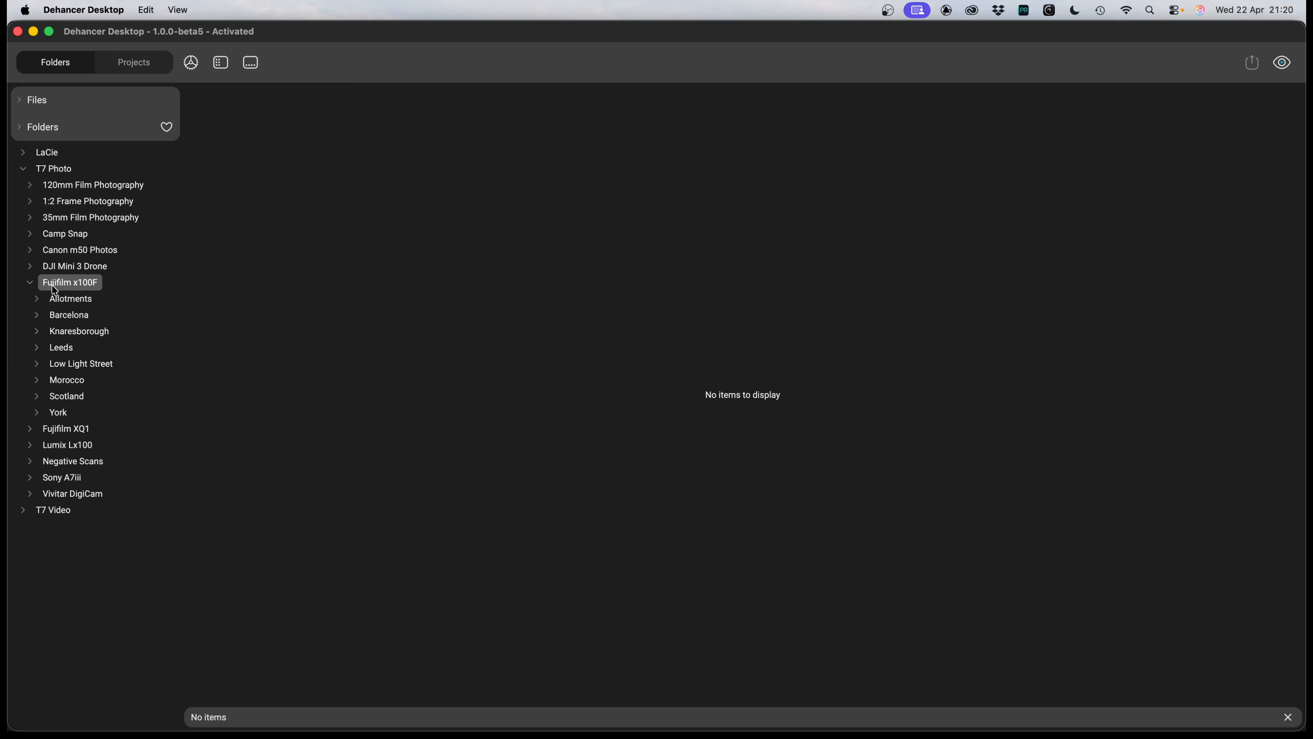
click(37, 380)
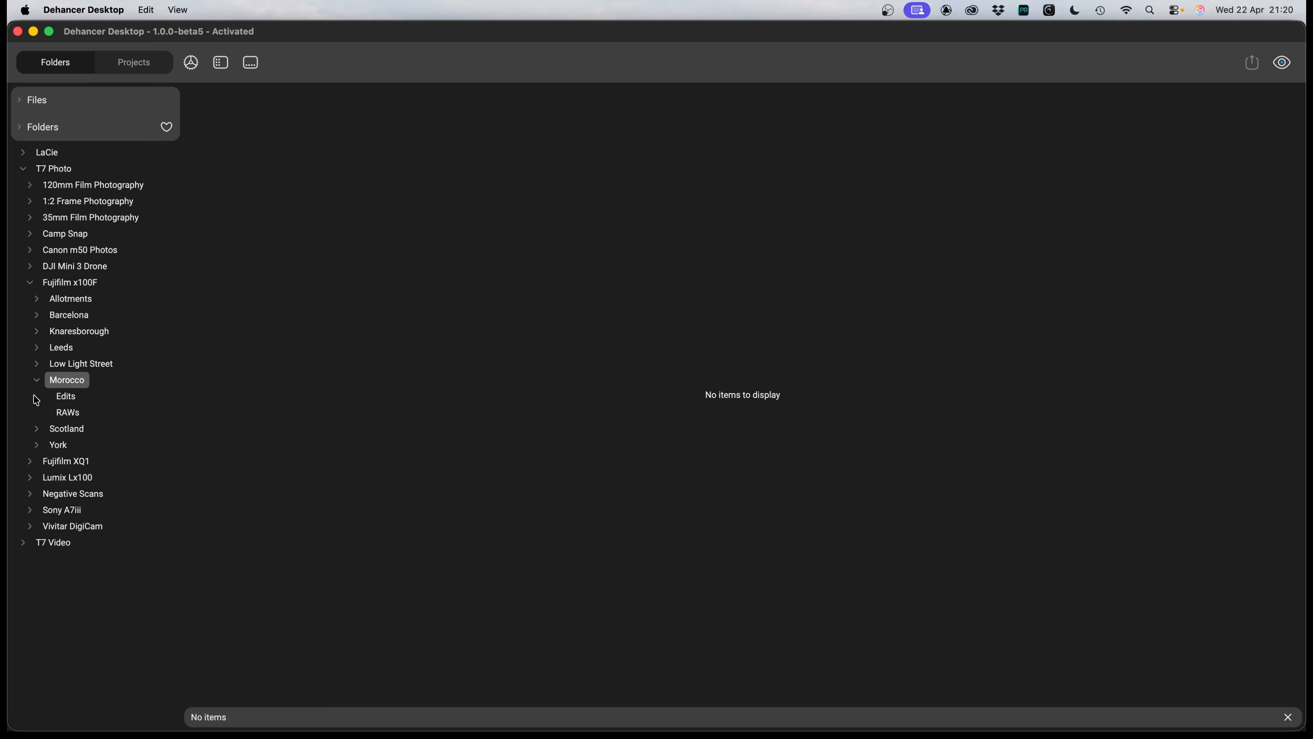
click(69, 418)
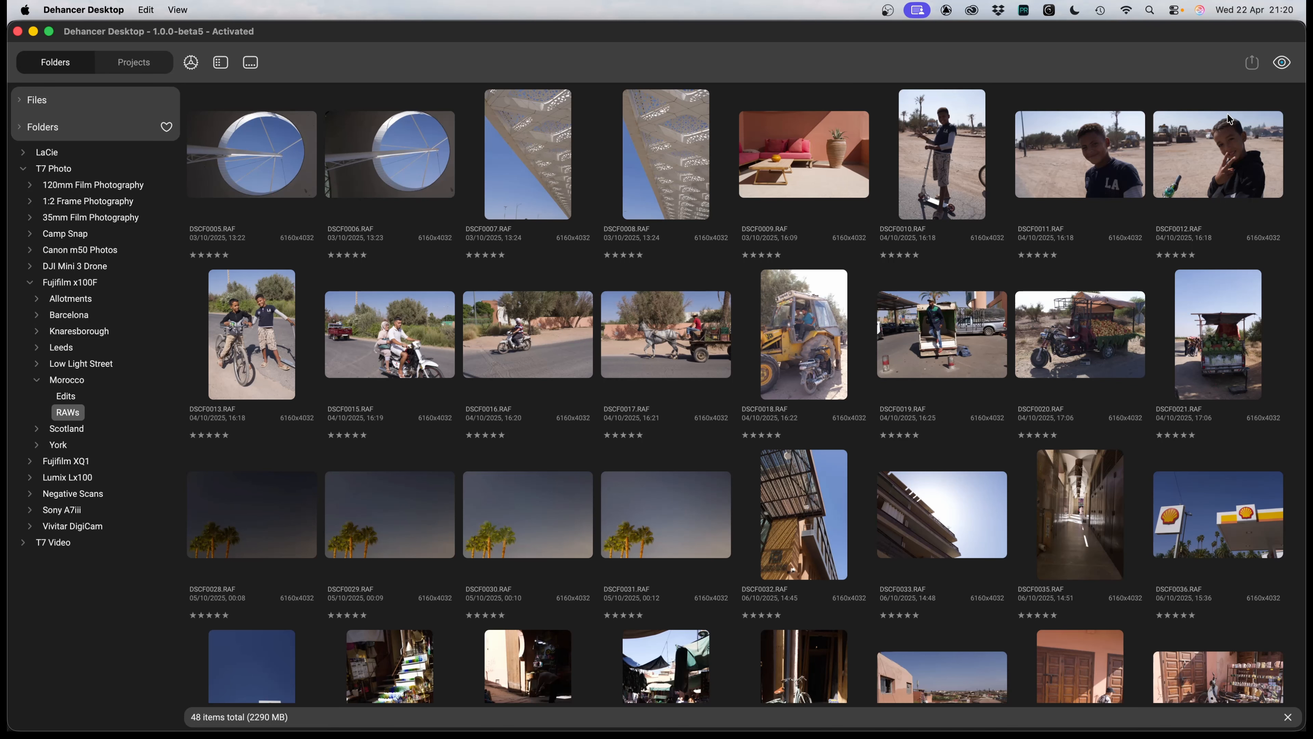
Add seven Morocco RAW photos, including DSCF0037, DSCF0043, DSCF0051 and DSCF0060, to the Morroco project.
right_click(813, 608)
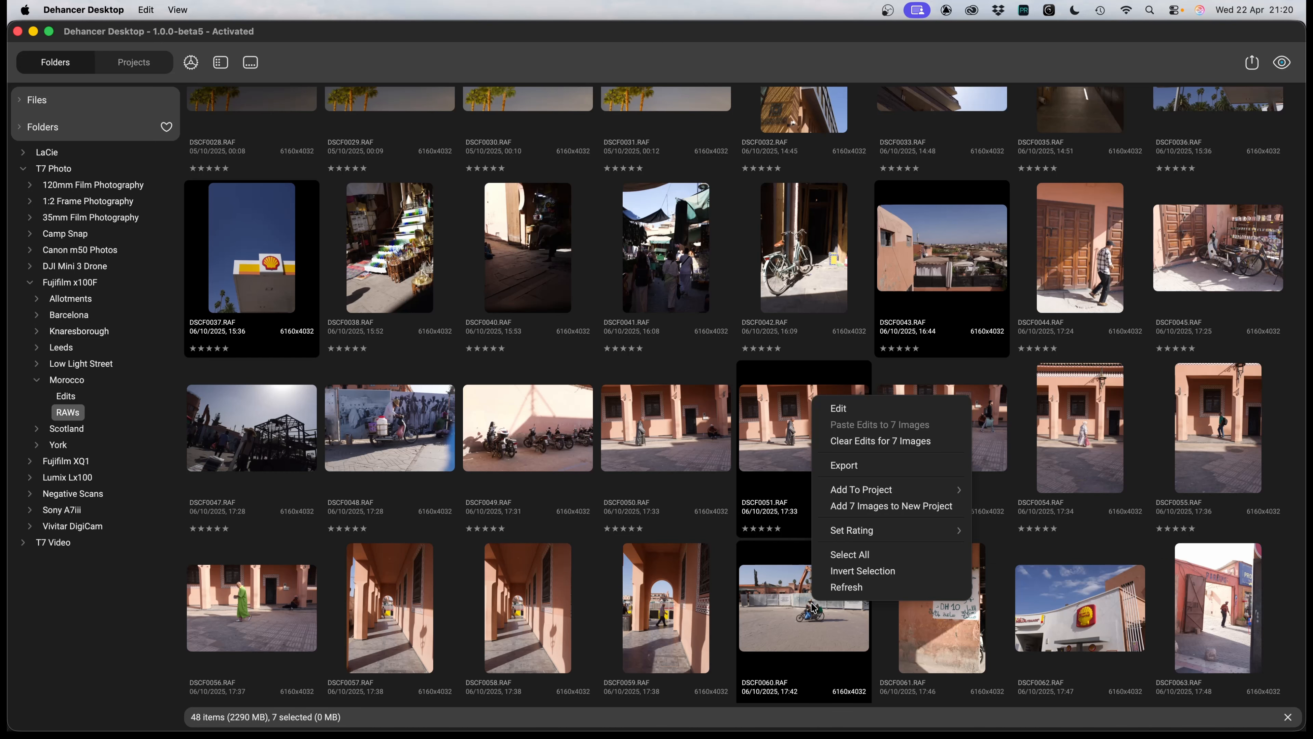
mouse_move(870, 489)
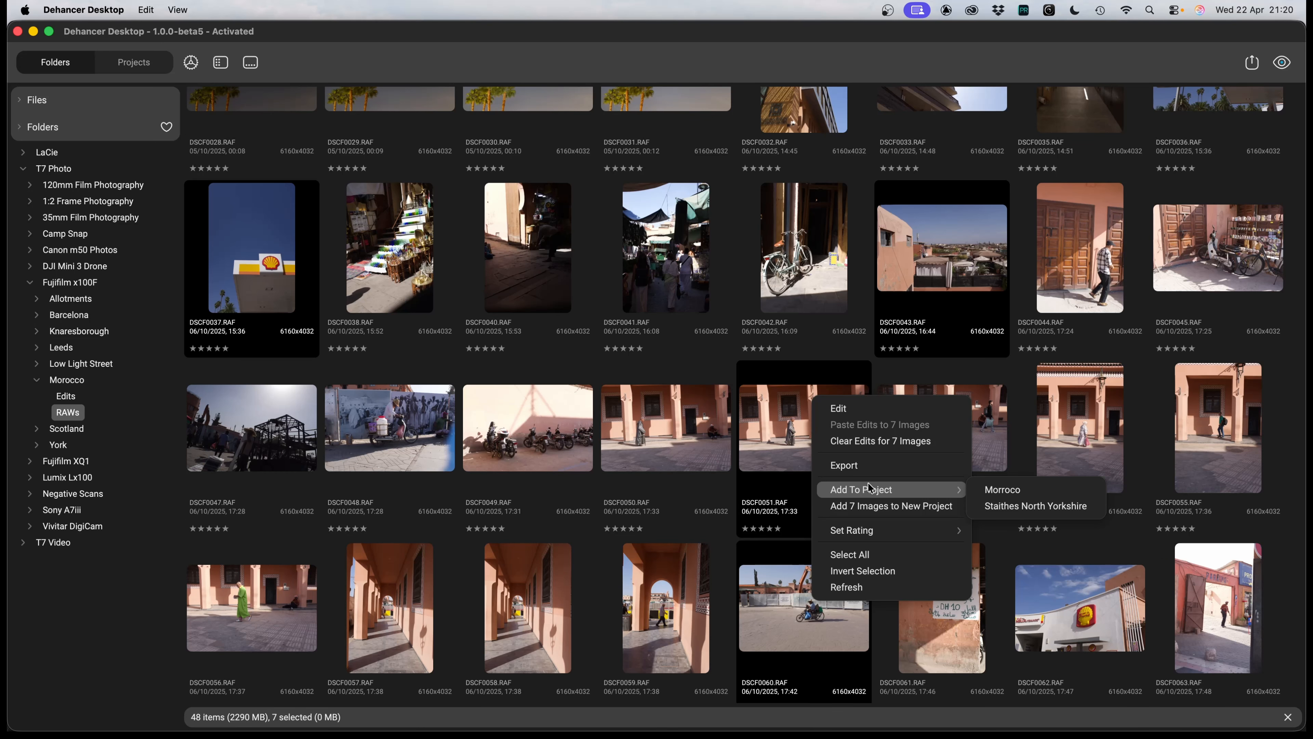
click(1003, 494)
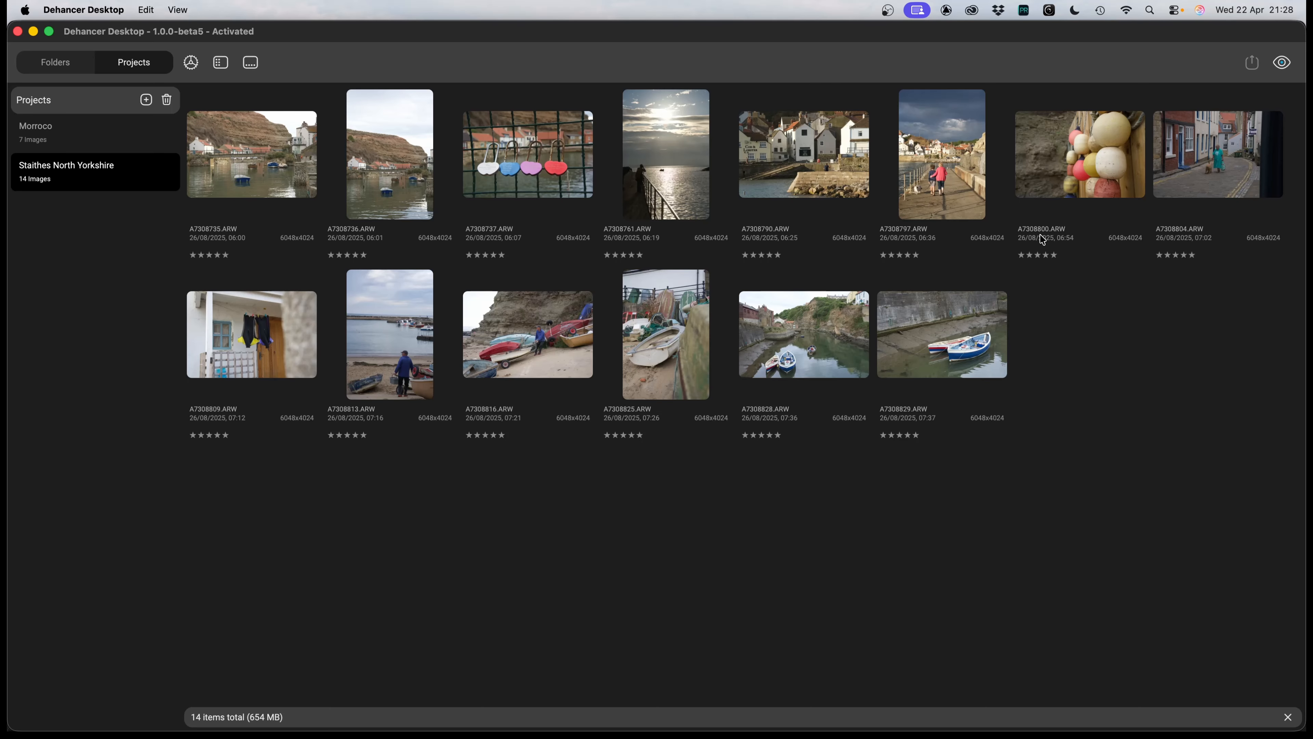
Open the pier photo A7308797.ARW from the Staithes project for editing and try the Cinestill 800T preset.
double_click(978, 191)
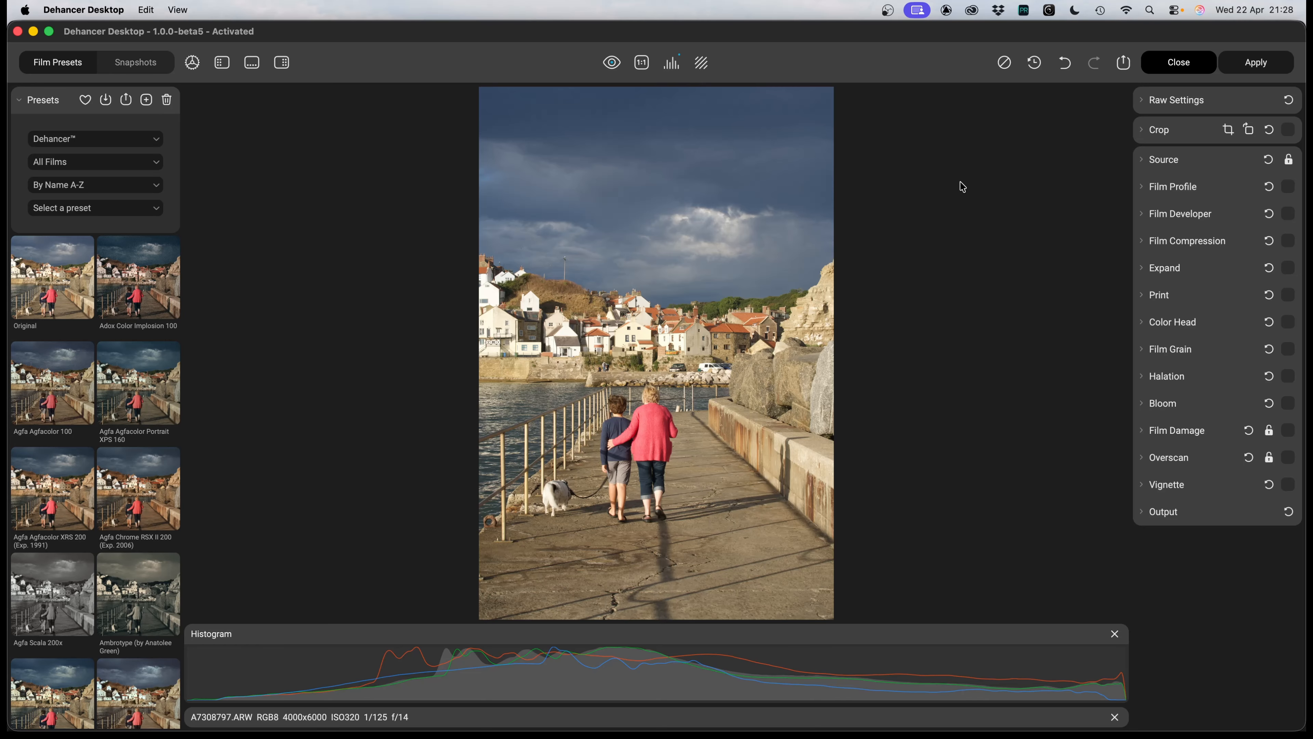
click(51, 298)
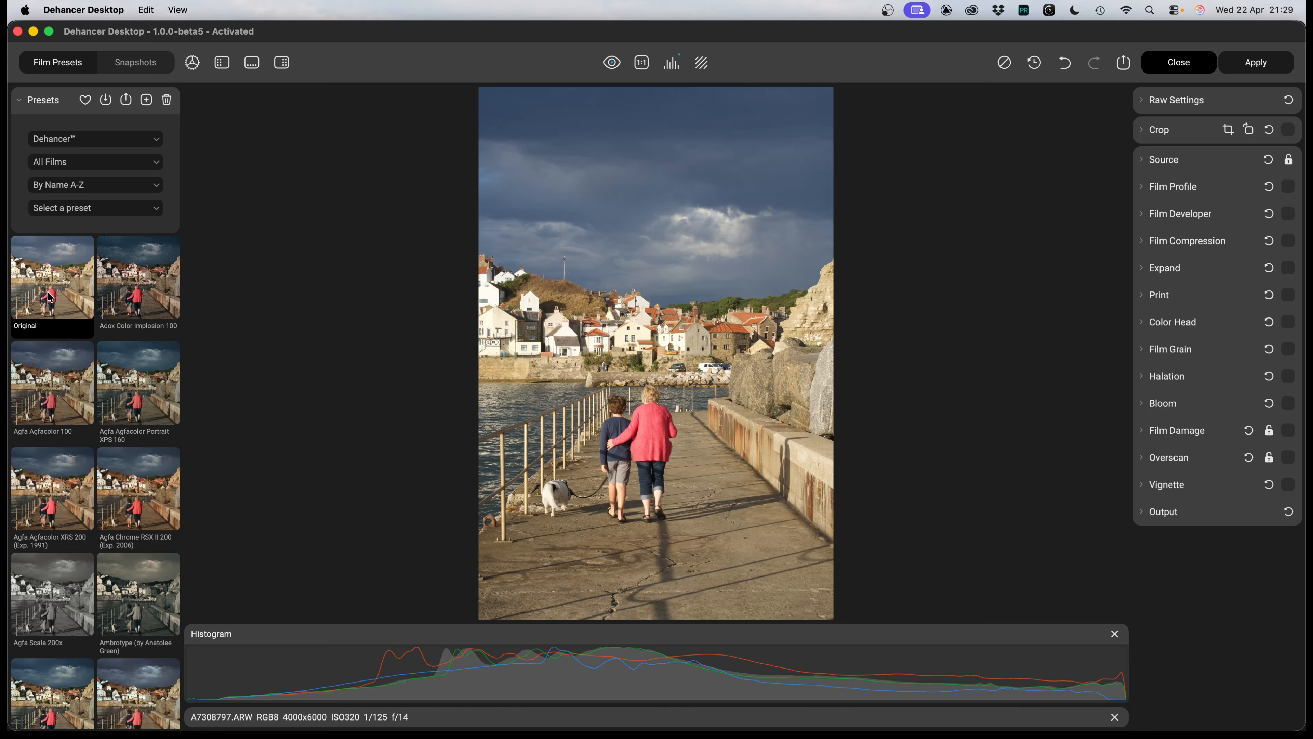
scroll(50, 298, down, 7)
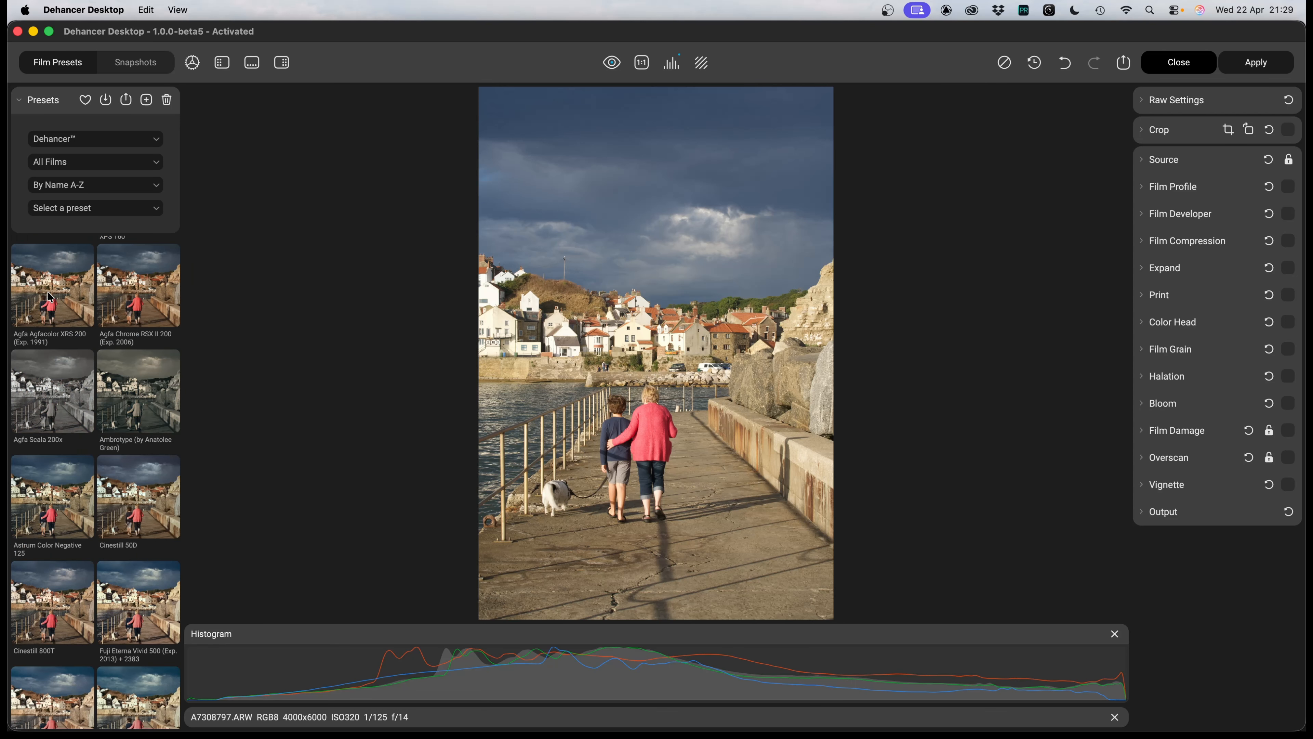
scroll(50, 298, down, 3)
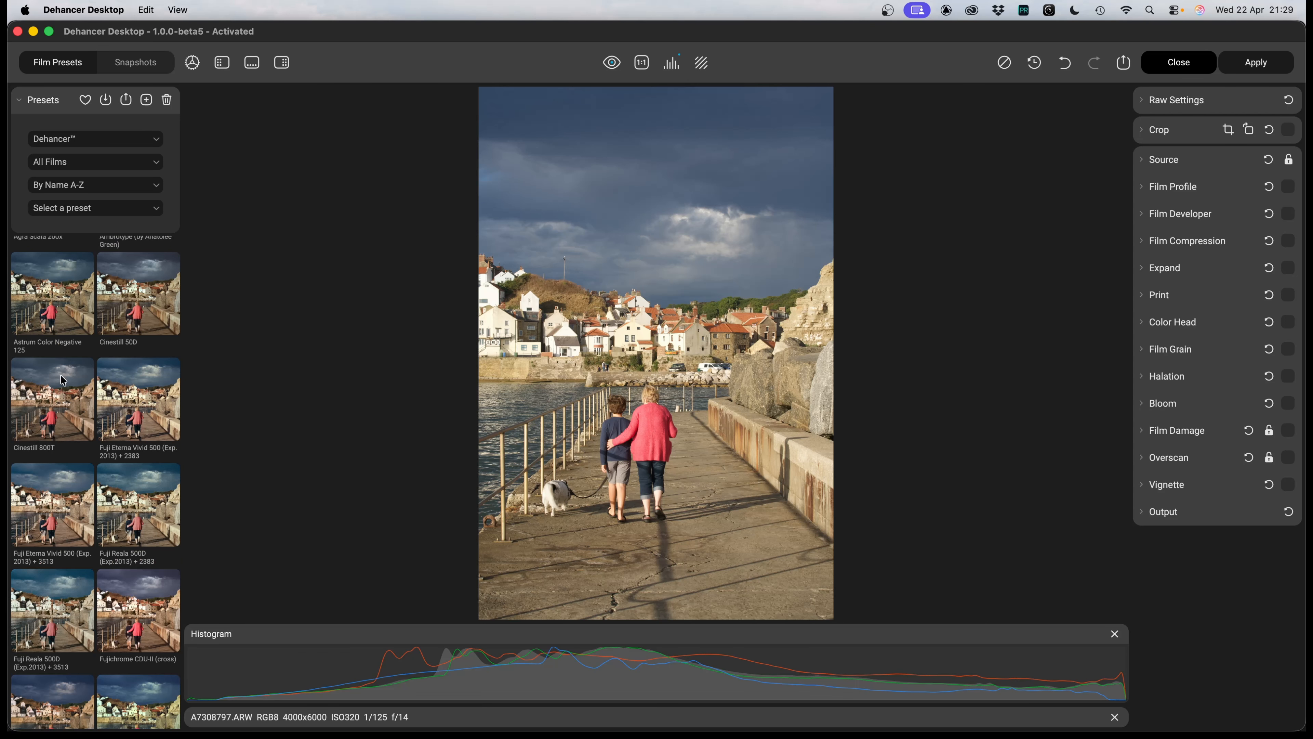
click(63, 409)
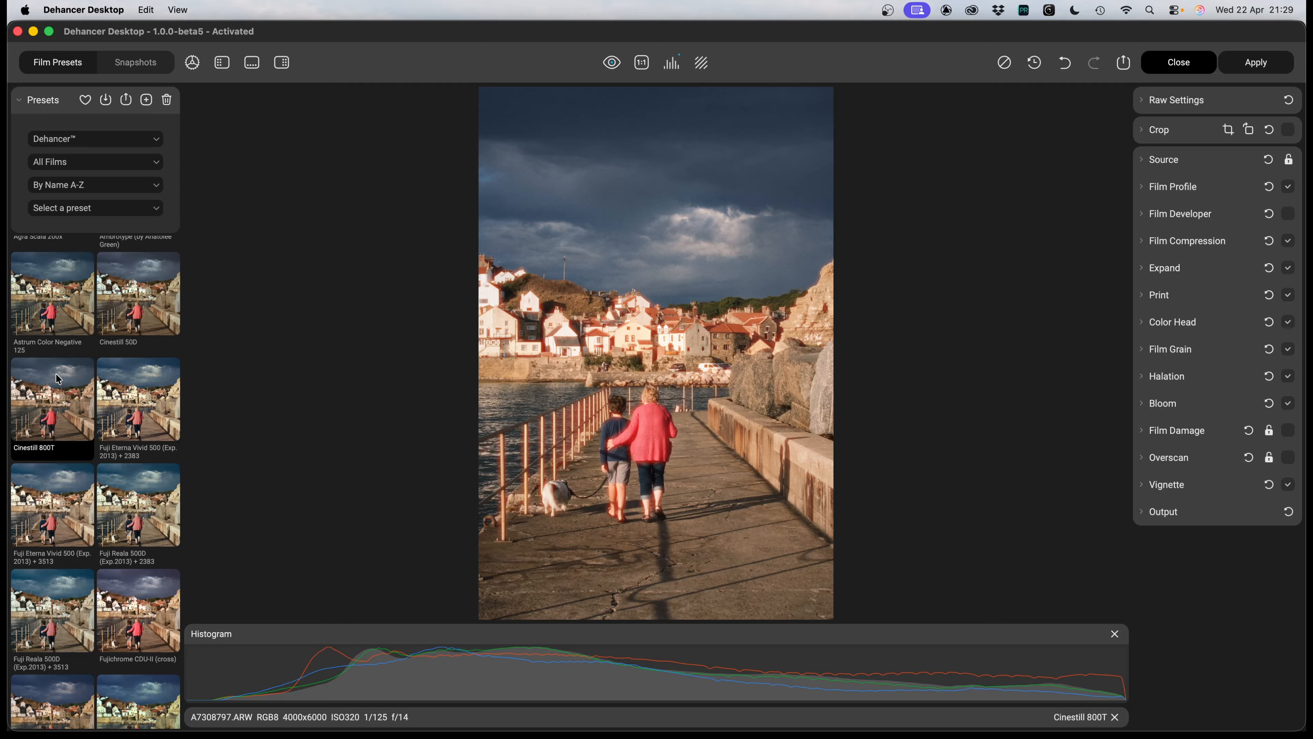
Try the Fujichrome Provia 100F and Fujichrome Velvia 50 presets on the pier photo.
scroll(59, 379, down, 5)
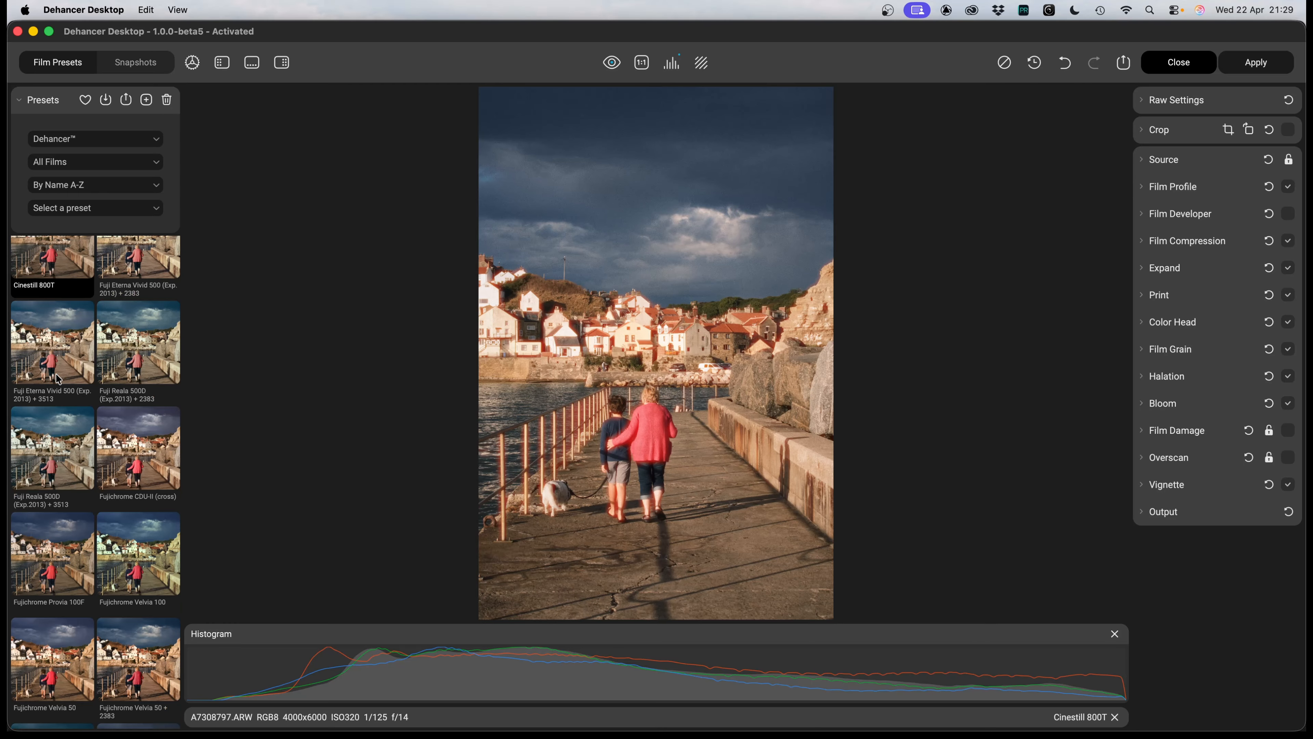
scroll(59, 380, down, 1)
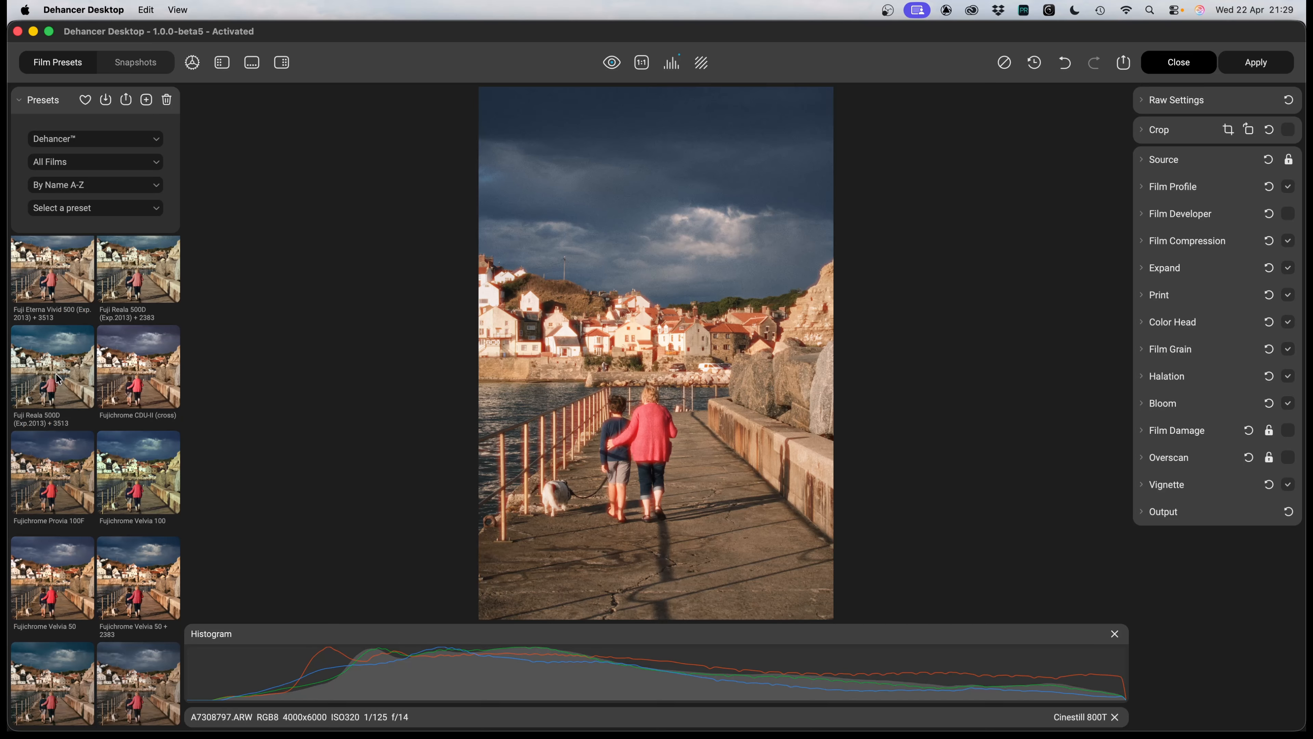
click(54, 493)
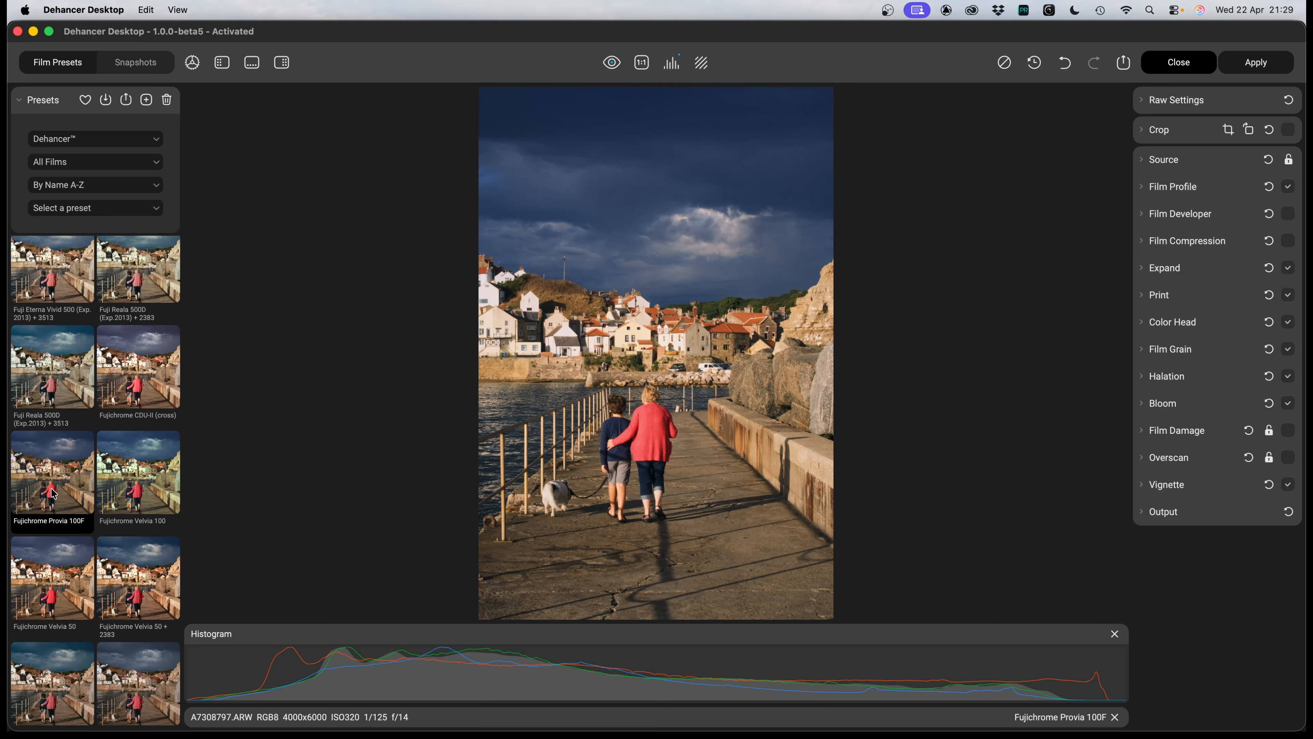
scroll(54, 493, down, 2)
click(47, 515)
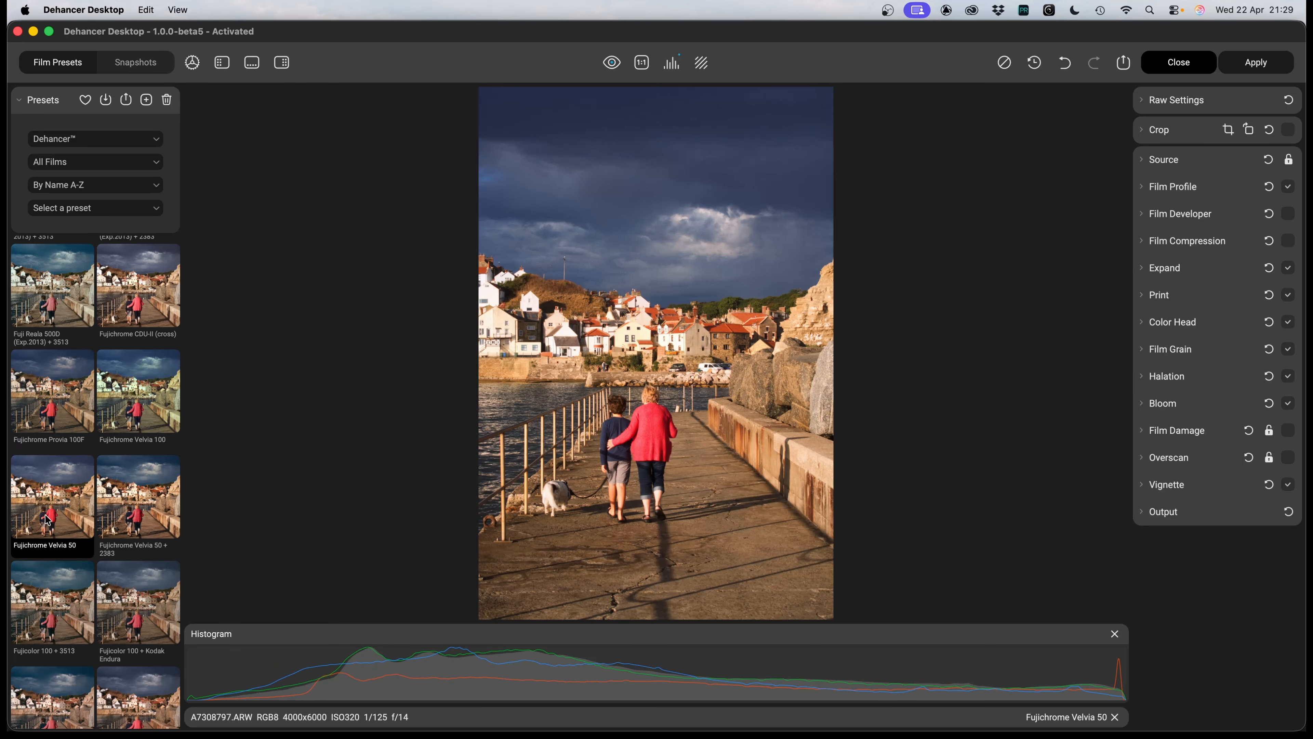
Apply the Fujicolor C200 + 3513 film preset to the pier photo.
scroll(47, 516, down, 3)
click(53, 586)
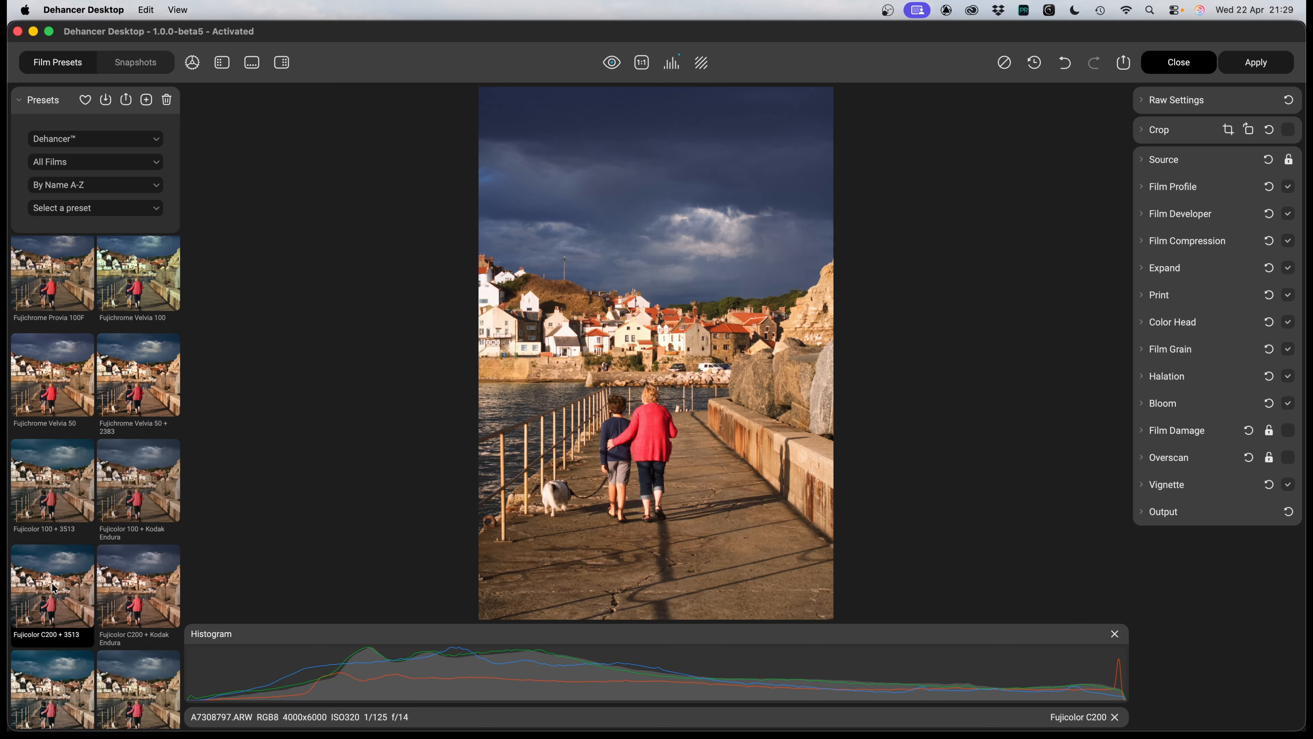
Try the Ilford HP5 Plus 400 and Kodak Gold 200 presets on the pier photo.
scroll(54, 586, down, 10)
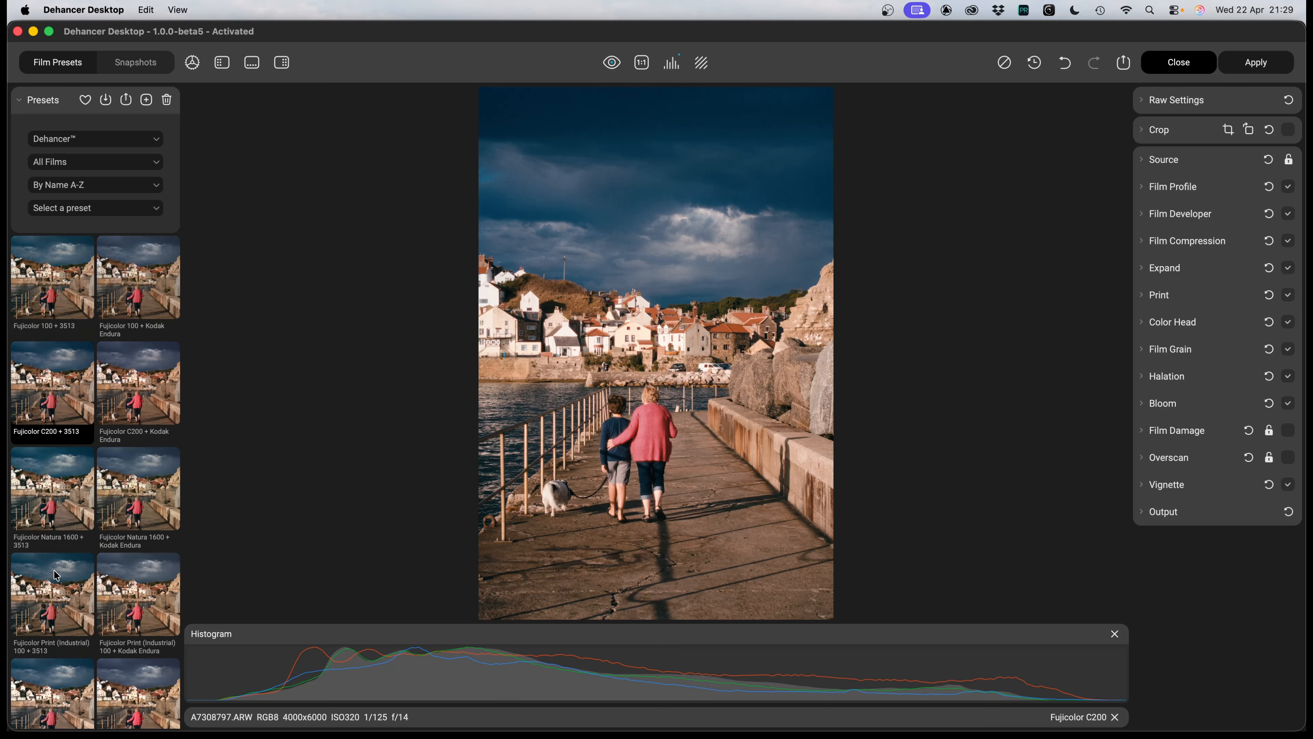
scroll(57, 565, down, 8)
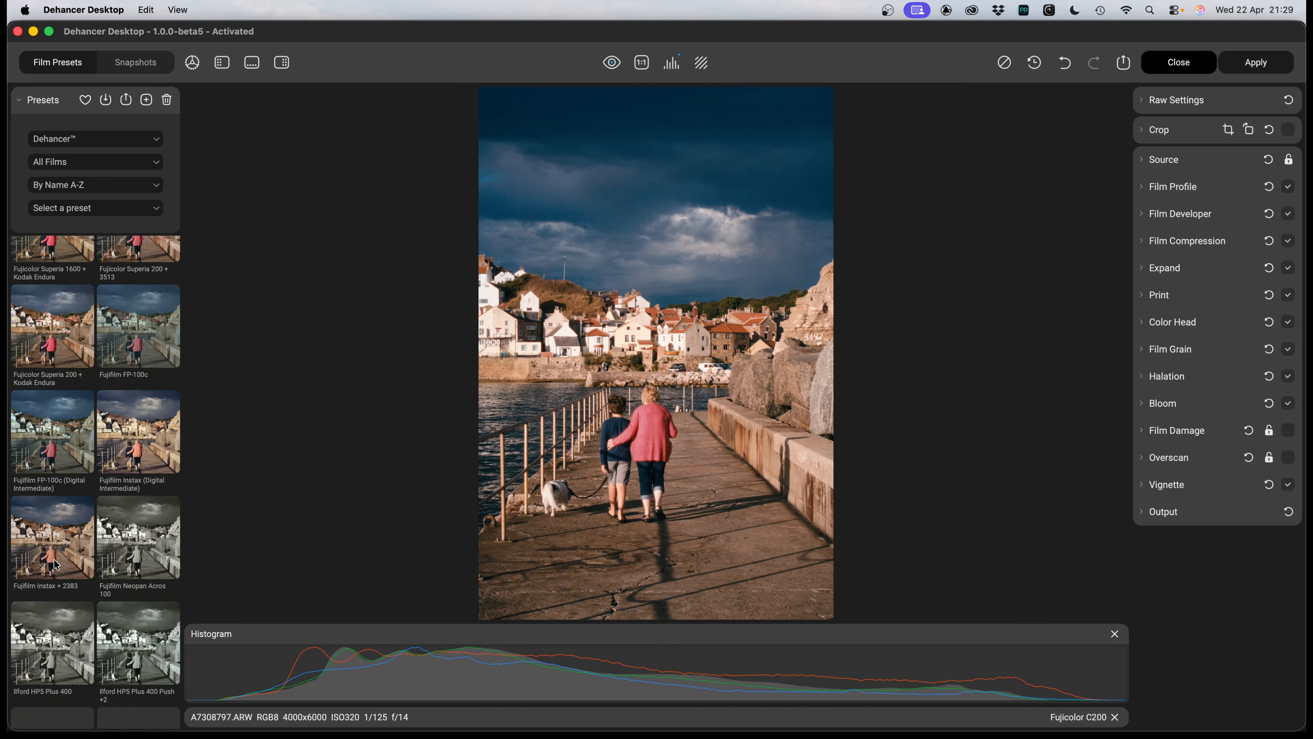
click(38, 574)
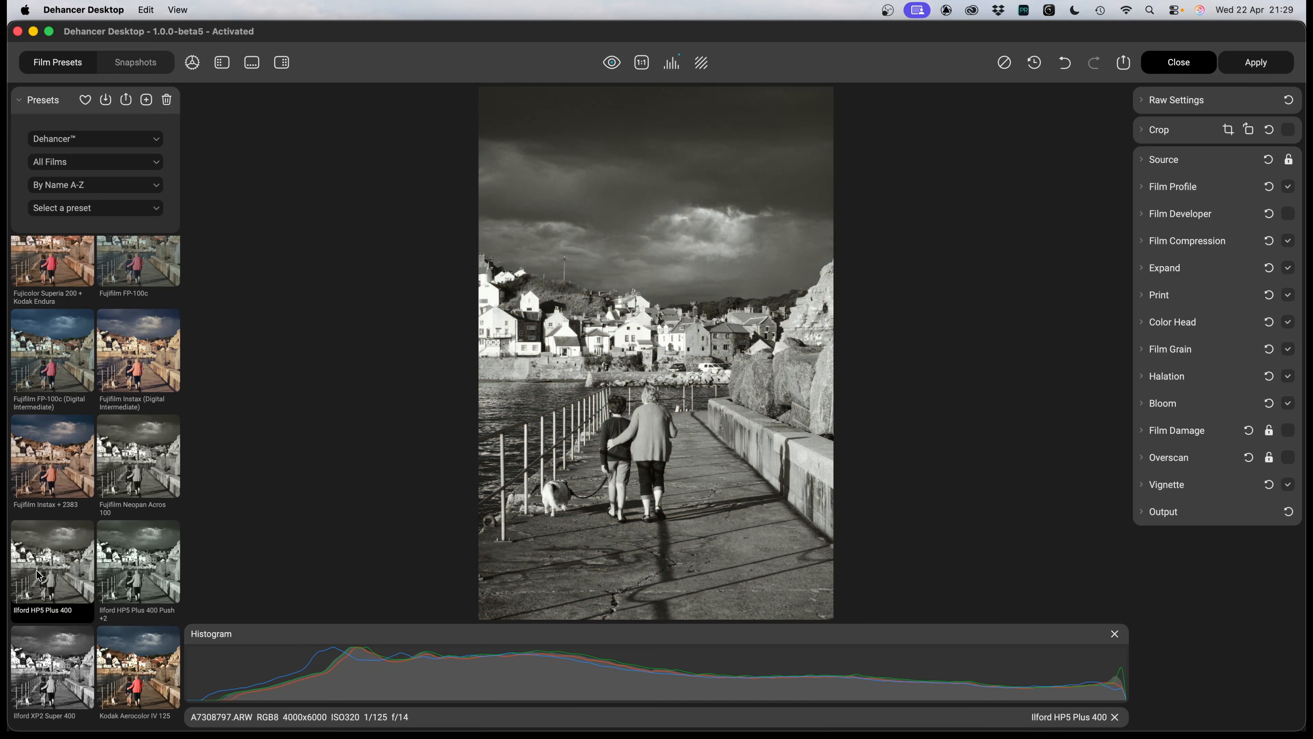
scroll(38, 574, down, 6)
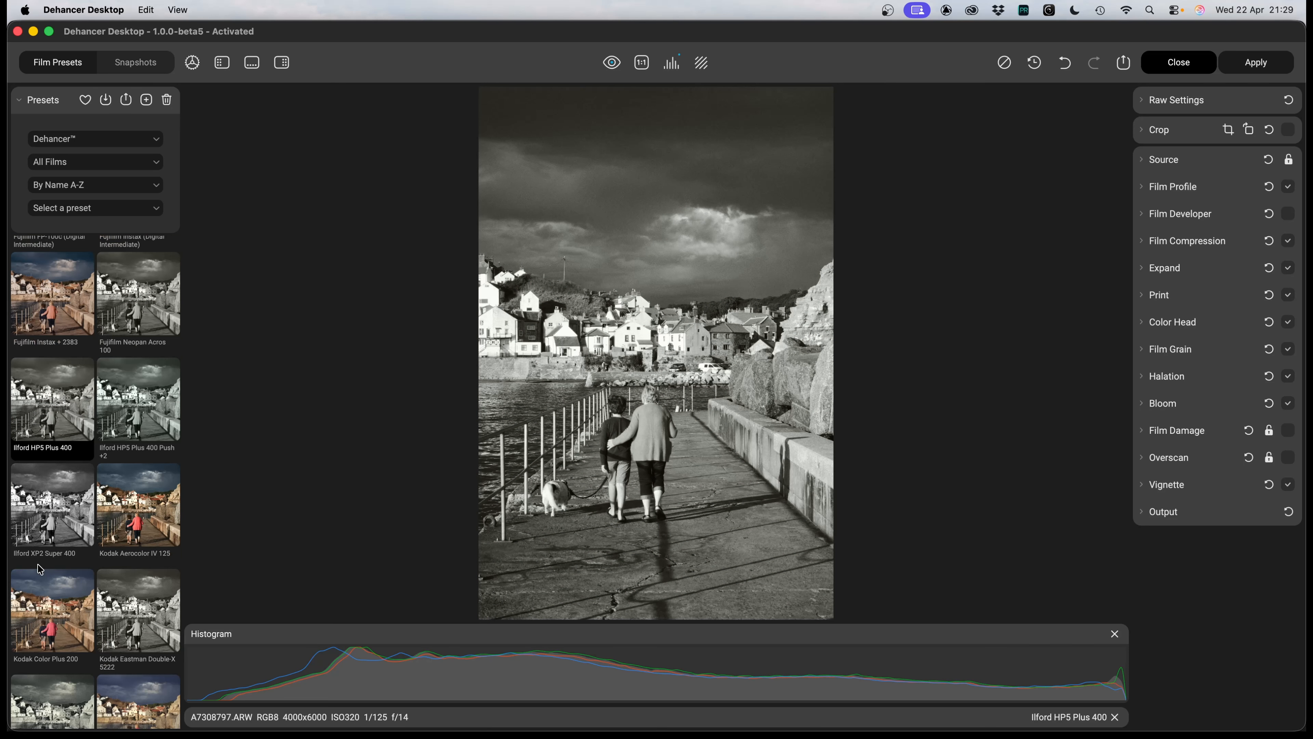
scroll(42, 564, down, 4)
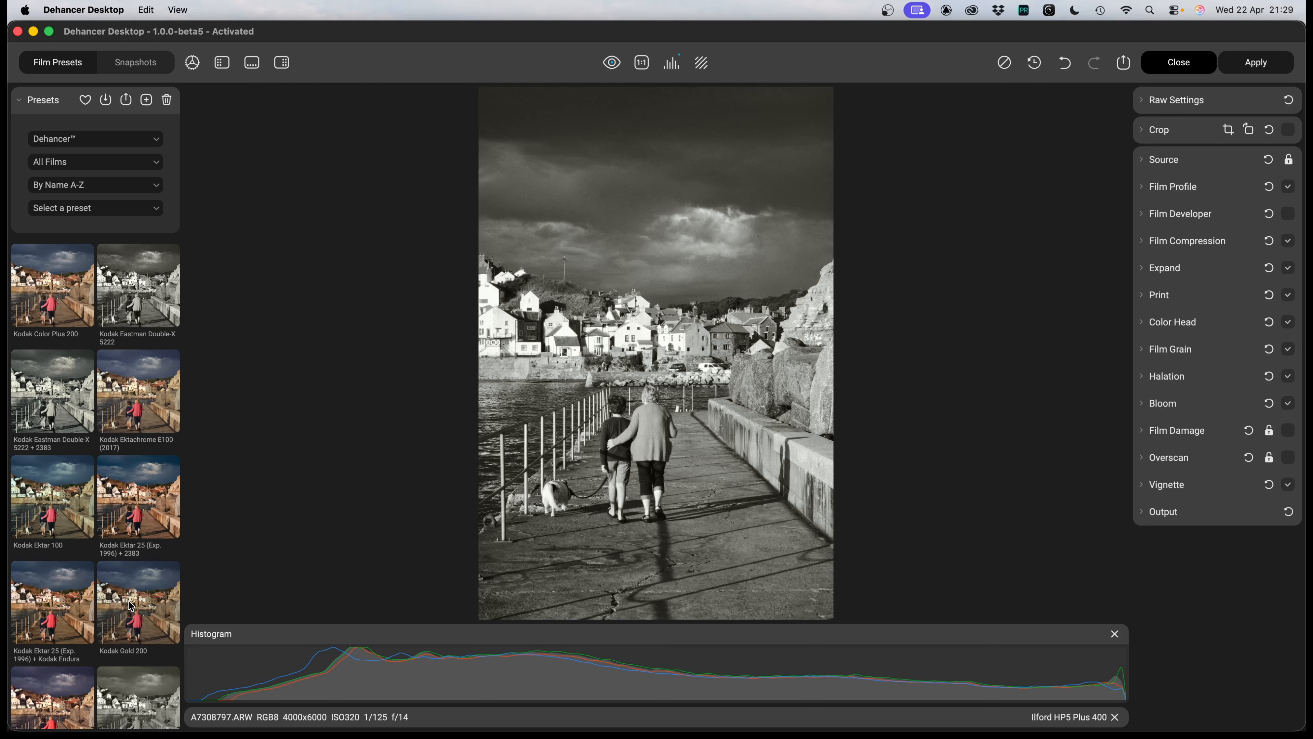
click(130, 608)
Try the Kodak Portra 400 and Kodak Pro Image 100 presets, and browse the remaining film presets.
scroll(132, 605, down, 6)
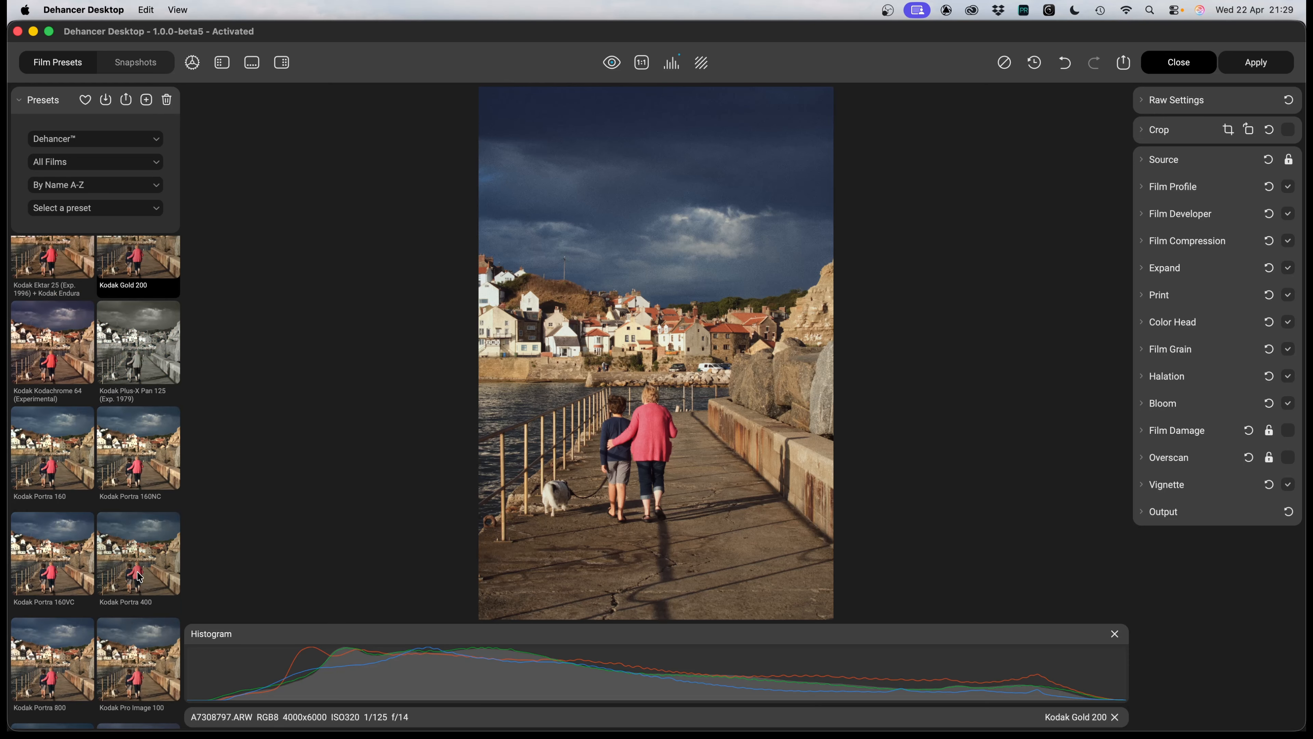
click(137, 573)
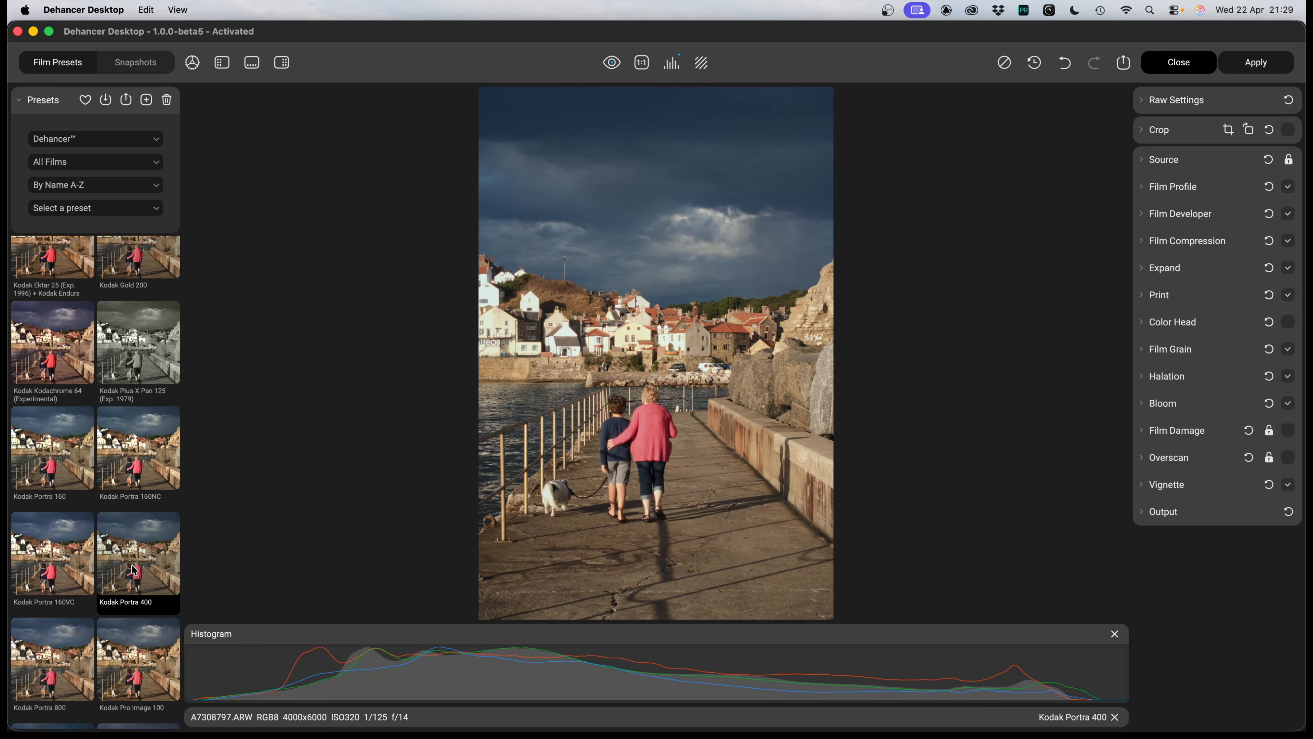
scroll(133, 569, down, 2)
click(138, 599)
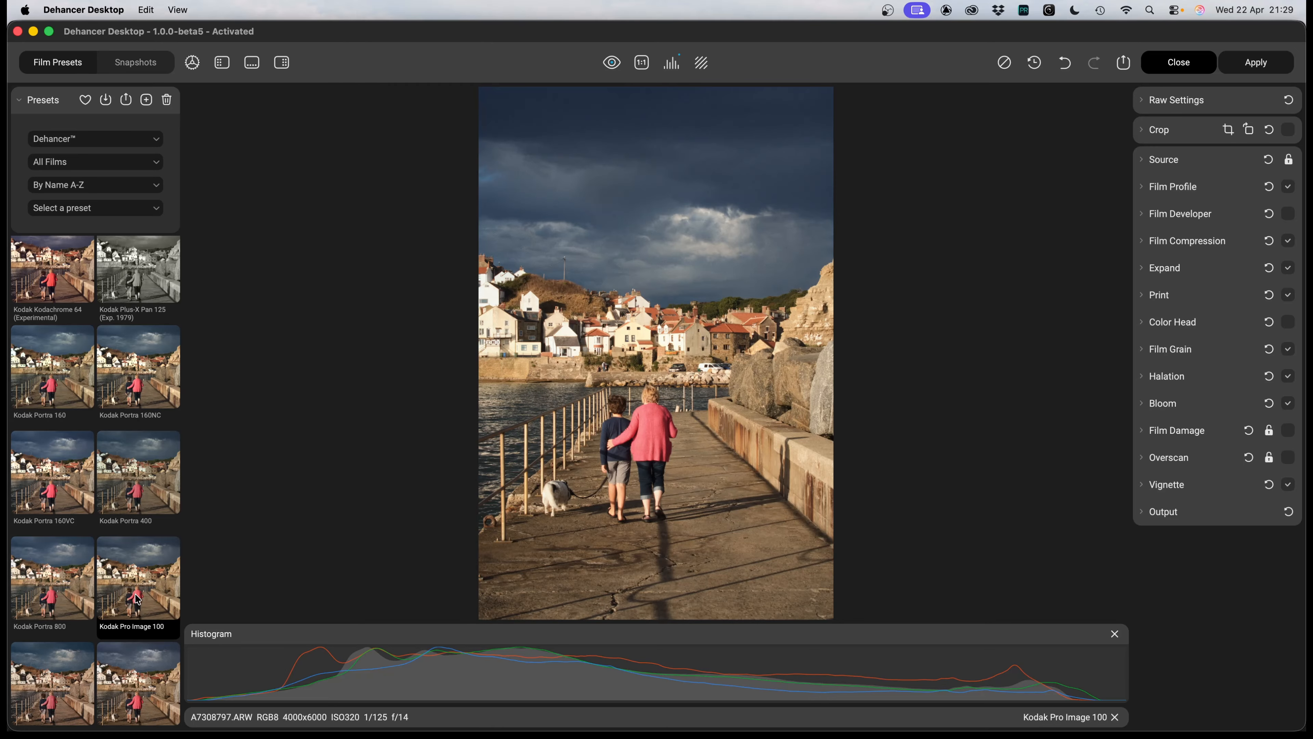
scroll(134, 589, down, 8)
scroll(133, 581, down, 15)
scroll(133, 581, down, 2)
scroll(133, 582, up, 10)
scroll(133, 582, down, 2)
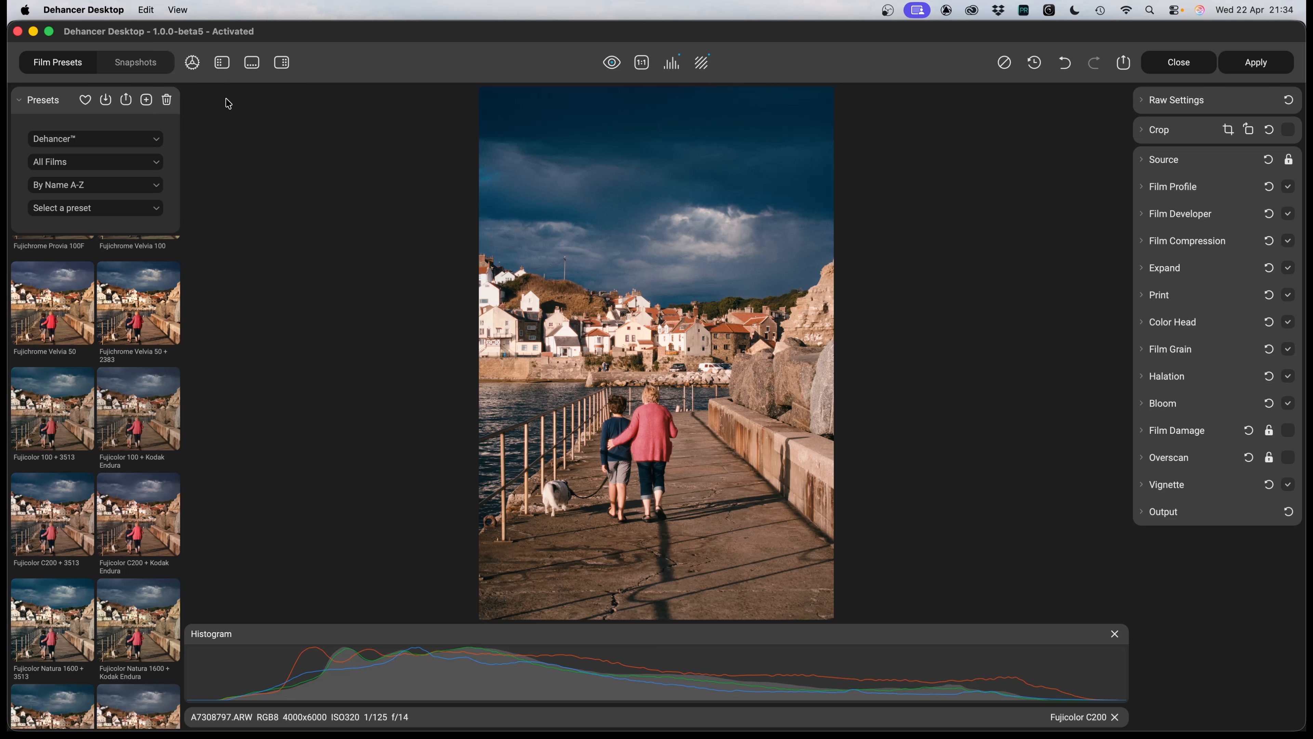
Hide the film presets sidebar to give the photo preview more room.
click(222, 63)
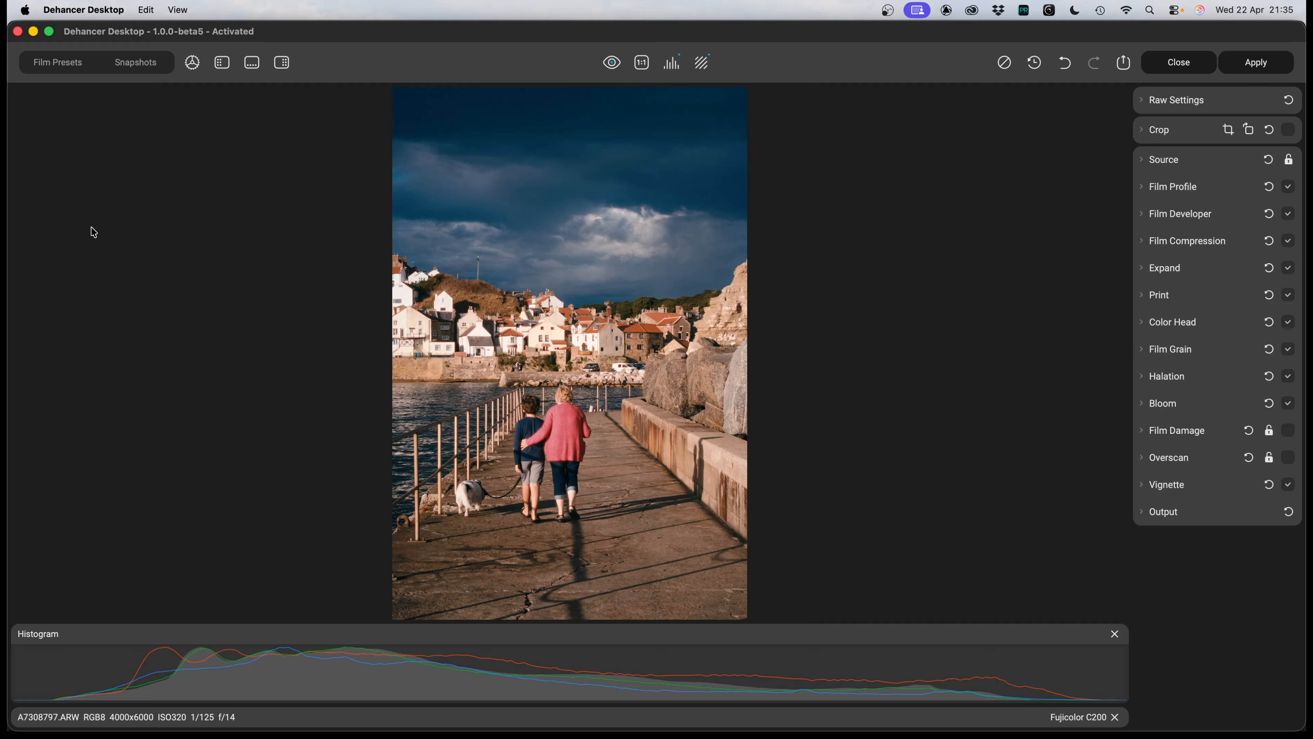
Compare the film-look pier photo with its unedited original, and check it at 1:1 magnification before returning to the full view.
click(613, 65)
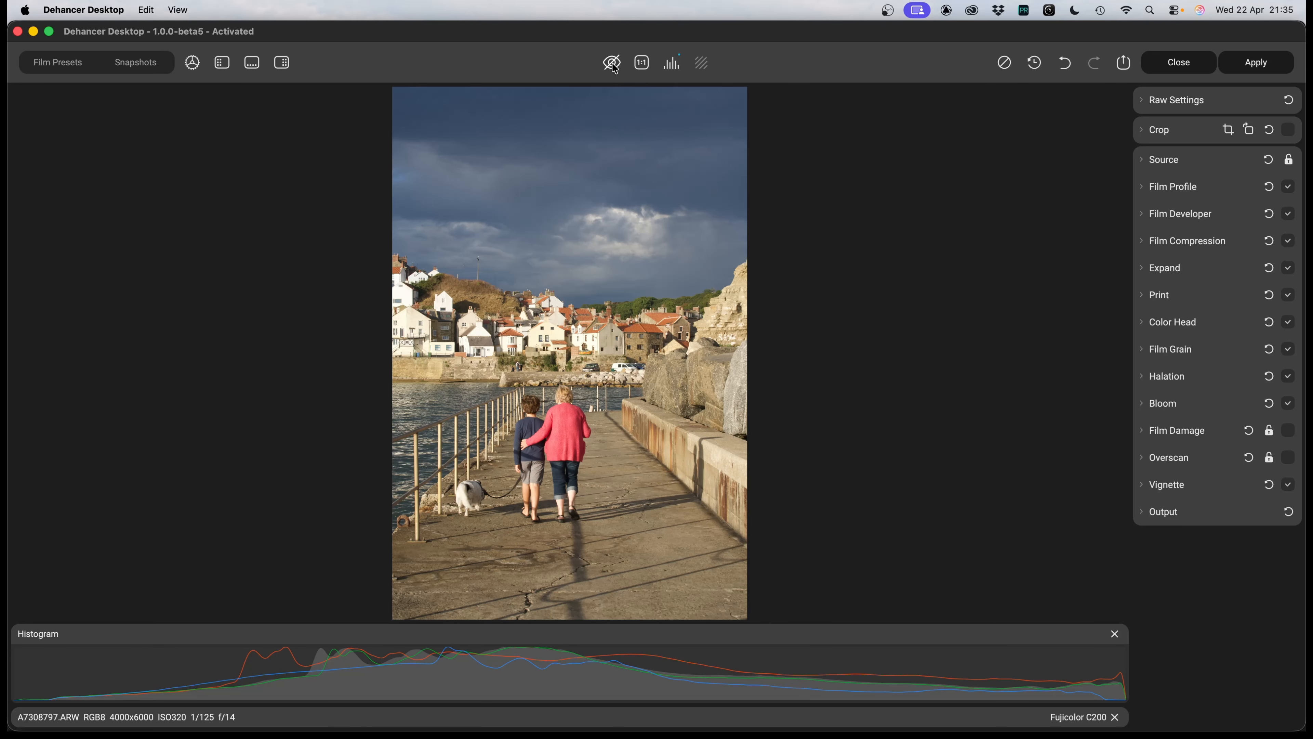
click(613, 66)
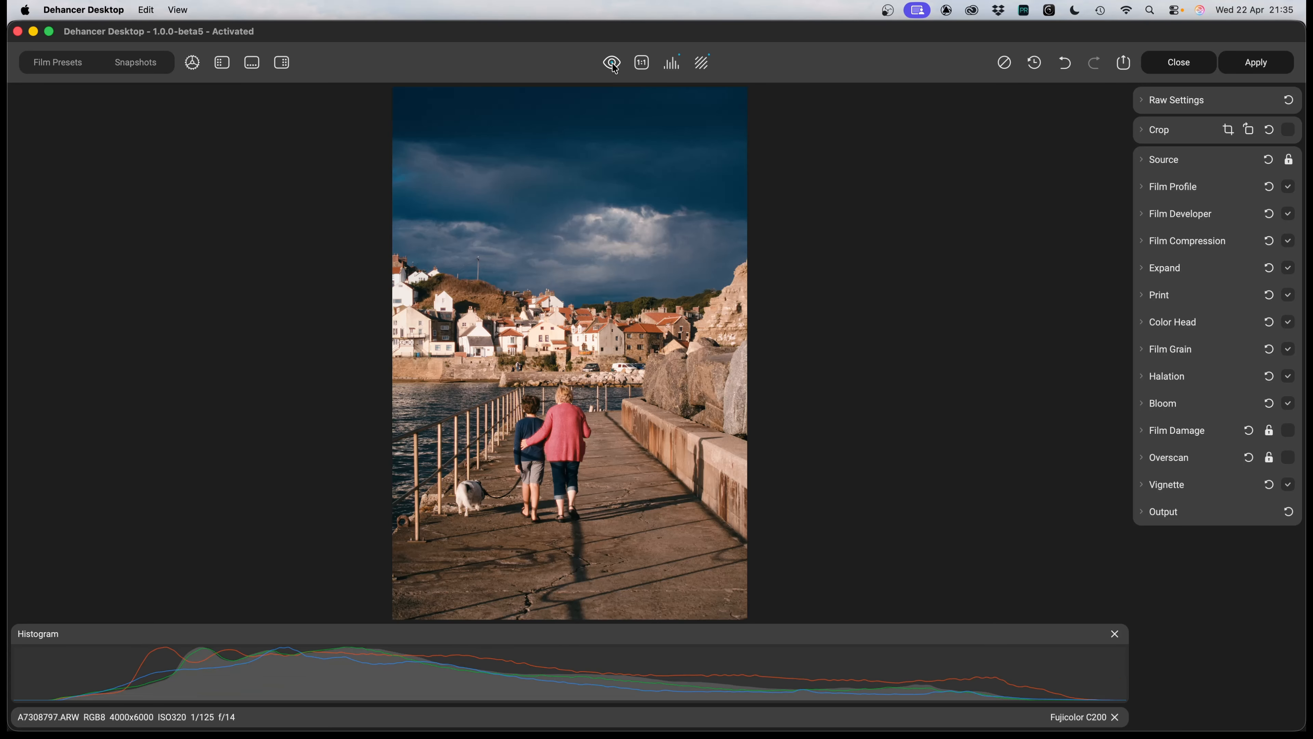
click(646, 65)
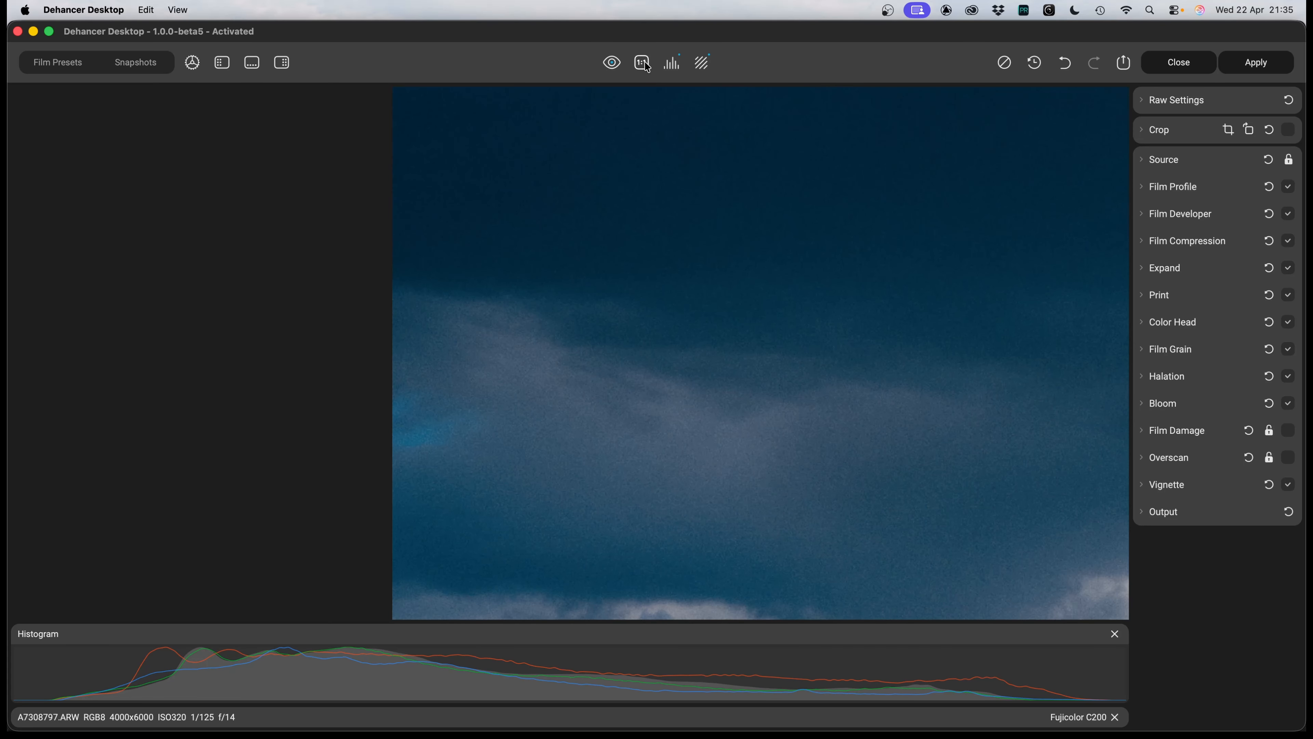
click(647, 67)
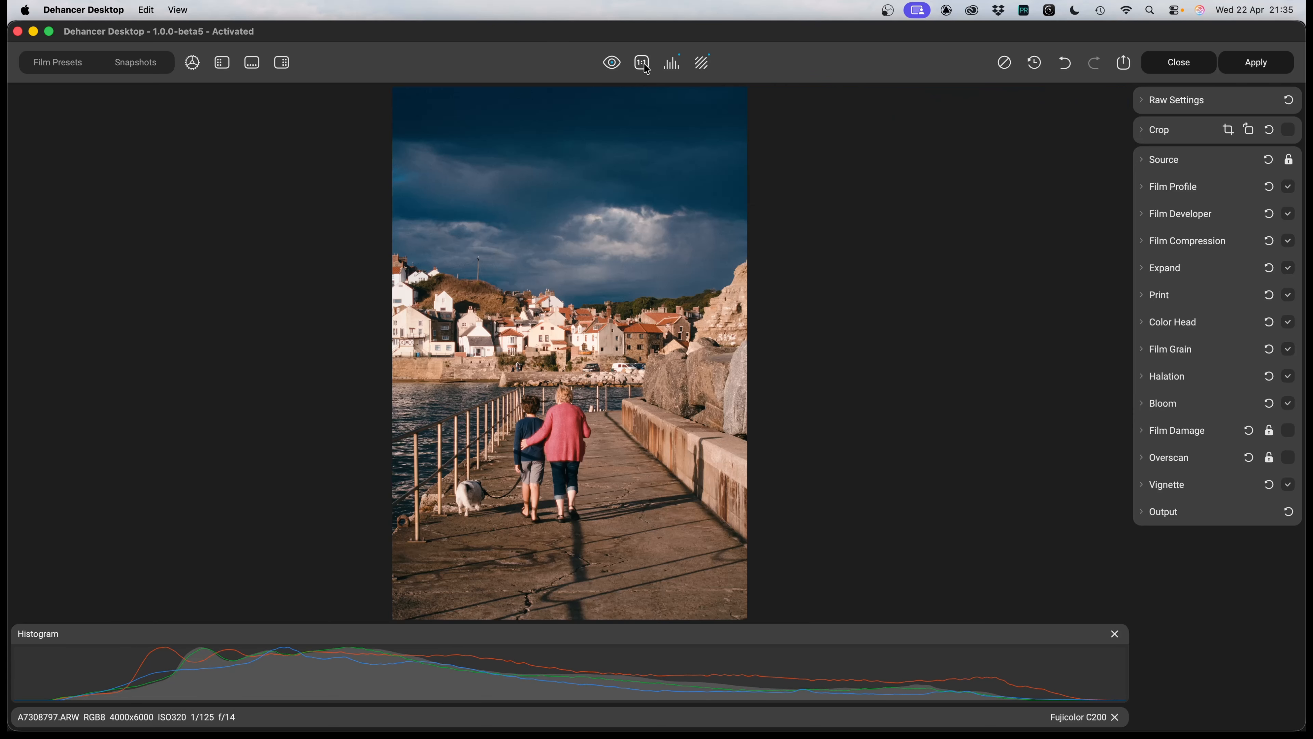
Hide the histogram to view the pier photo larger, and show the histogram again.
click(672, 65)
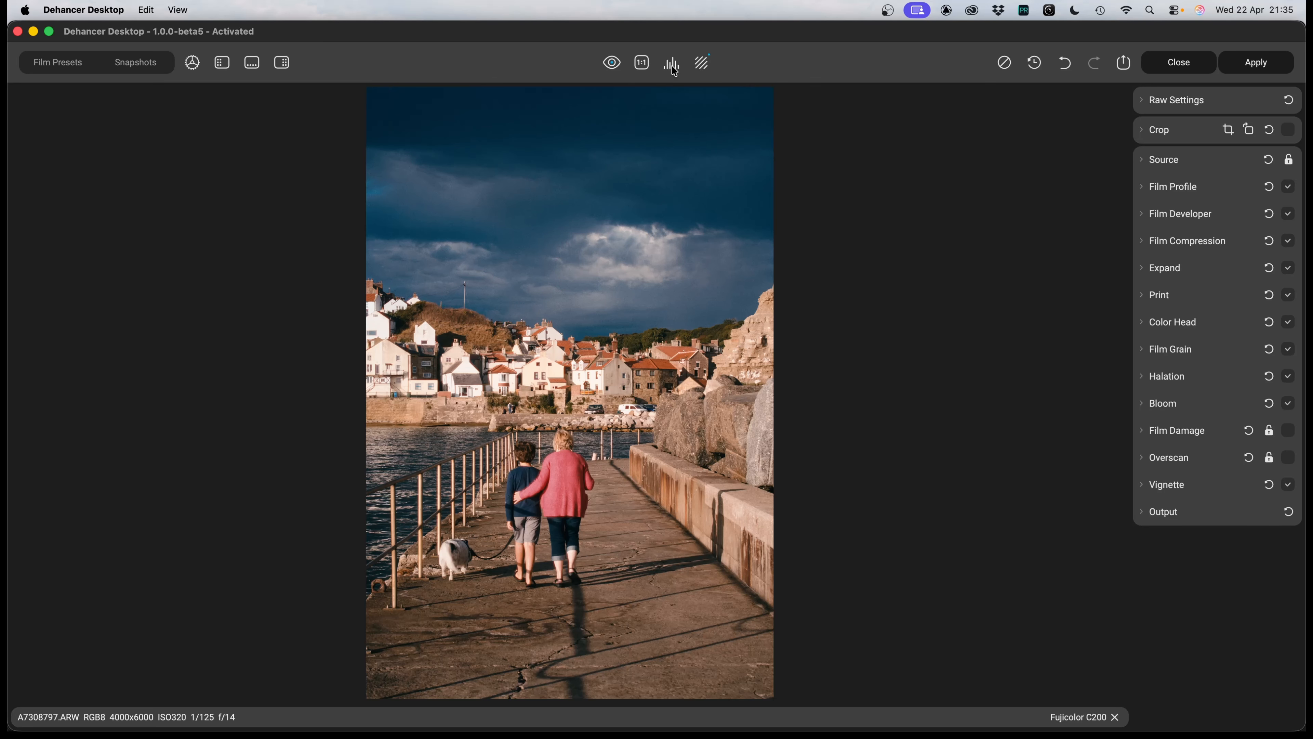
click(673, 67)
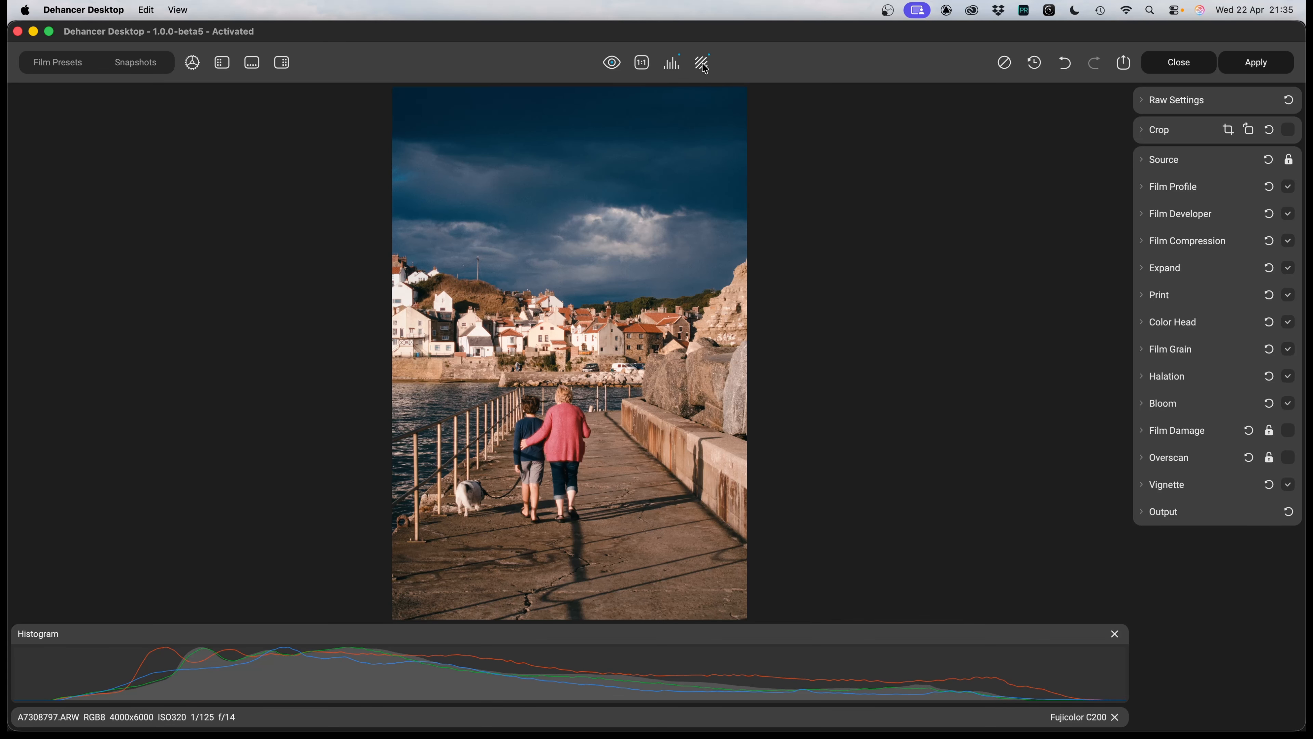